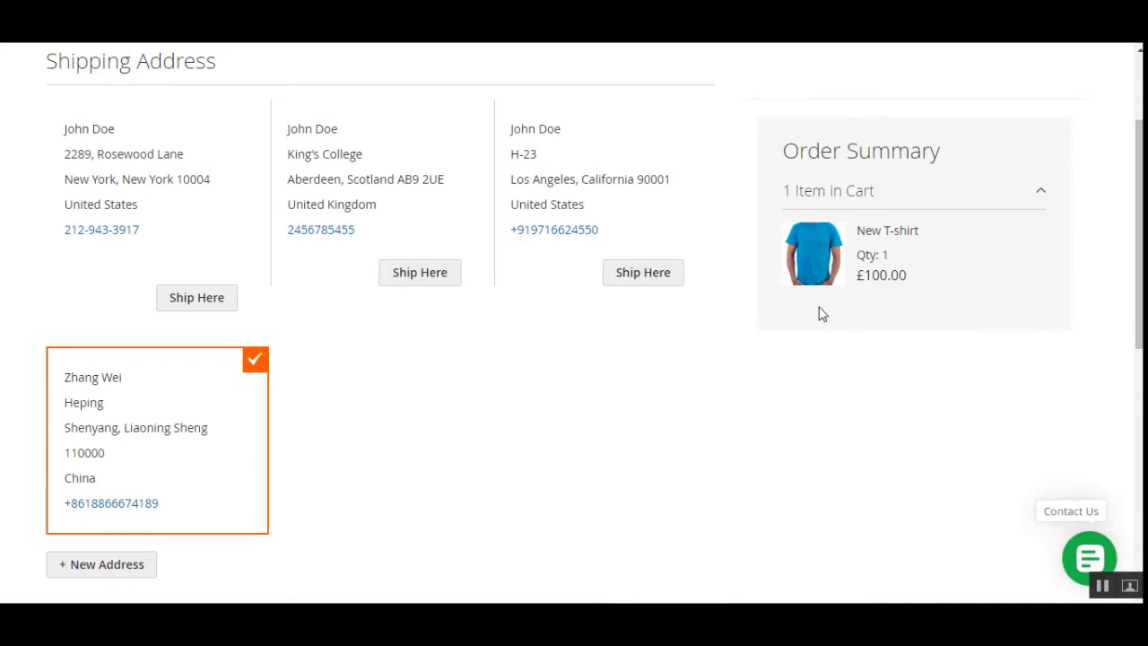
Review the checkout's shipping methods and select International Tracked and Signed Small Parcel under Marketplace Royal Mail Shipping
{"action": "scroll", "coordinate": [823, 313], "scroll_direction": "down", "scroll_amount": 5}
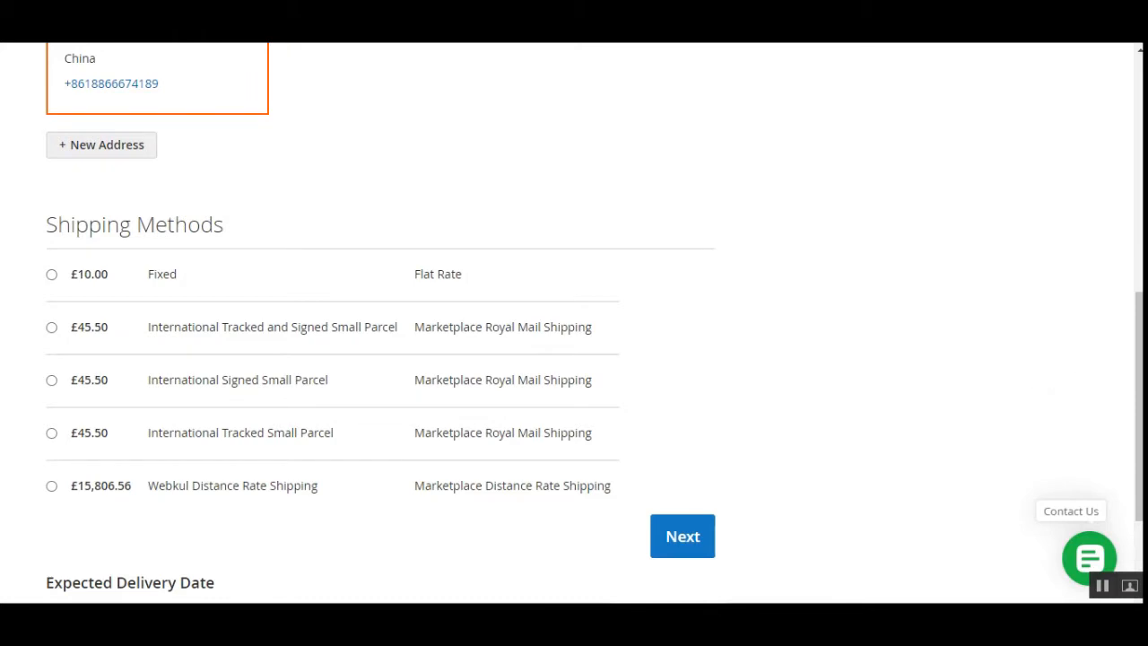
{"action": "scroll", "coordinate": [1139, 404], "scroll_direction": "up", "scroll_amount": 2}
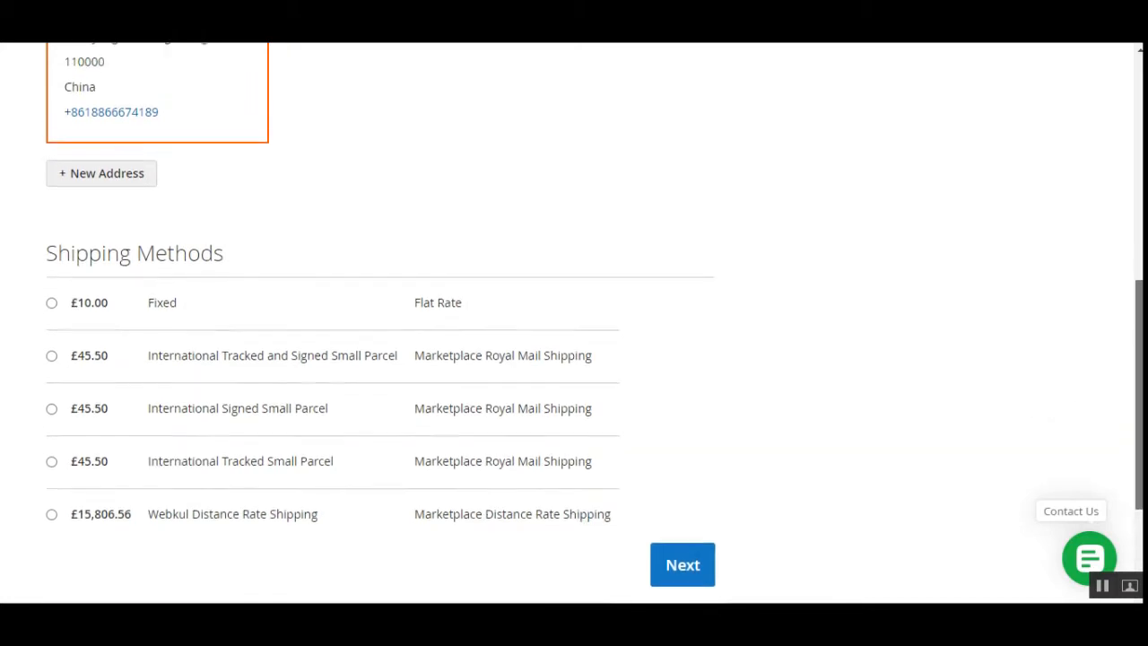
{"action": "scroll", "coordinate": [1139, 359], "scroll_direction": "up", "scroll_amount": 5}
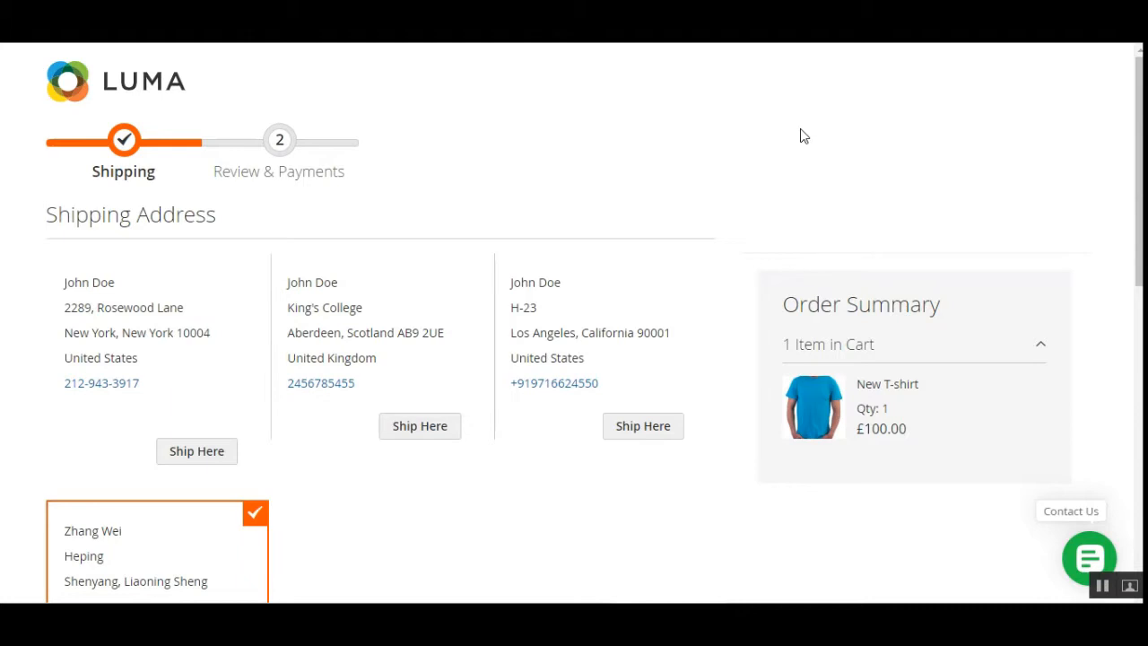
{"action": "scroll", "coordinate": [809, 141], "scroll_direction": "down", "scroll_amount": 4}
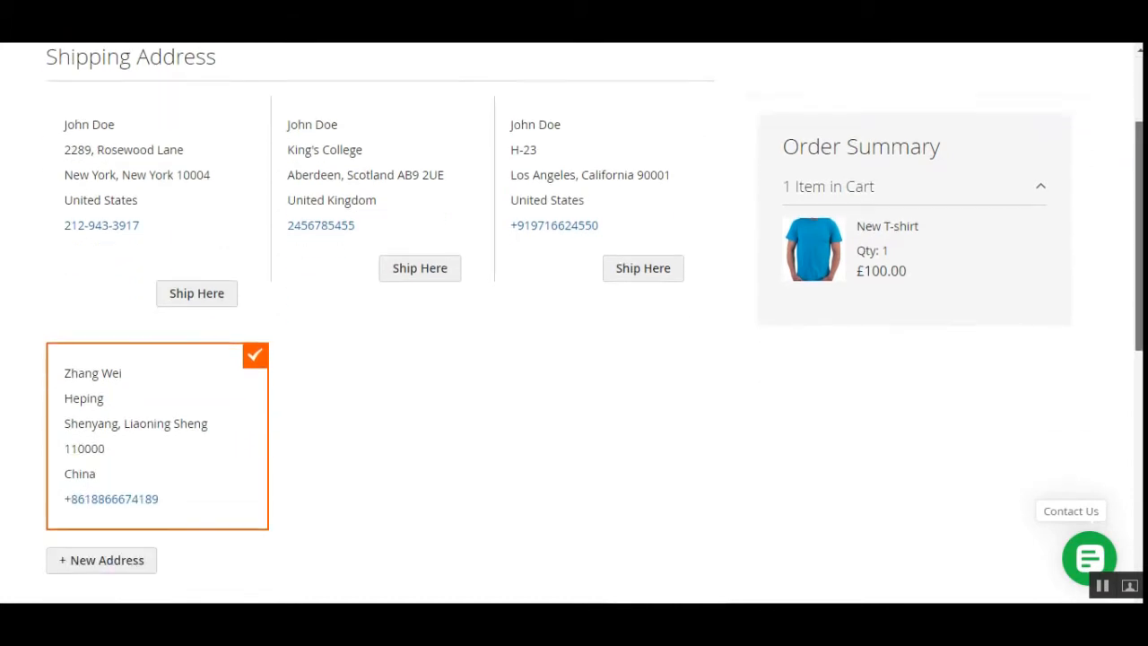
{"action": "scroll", "coordinate": [544, 368], "scroll_direction": "down", "scroll_amount": 3}
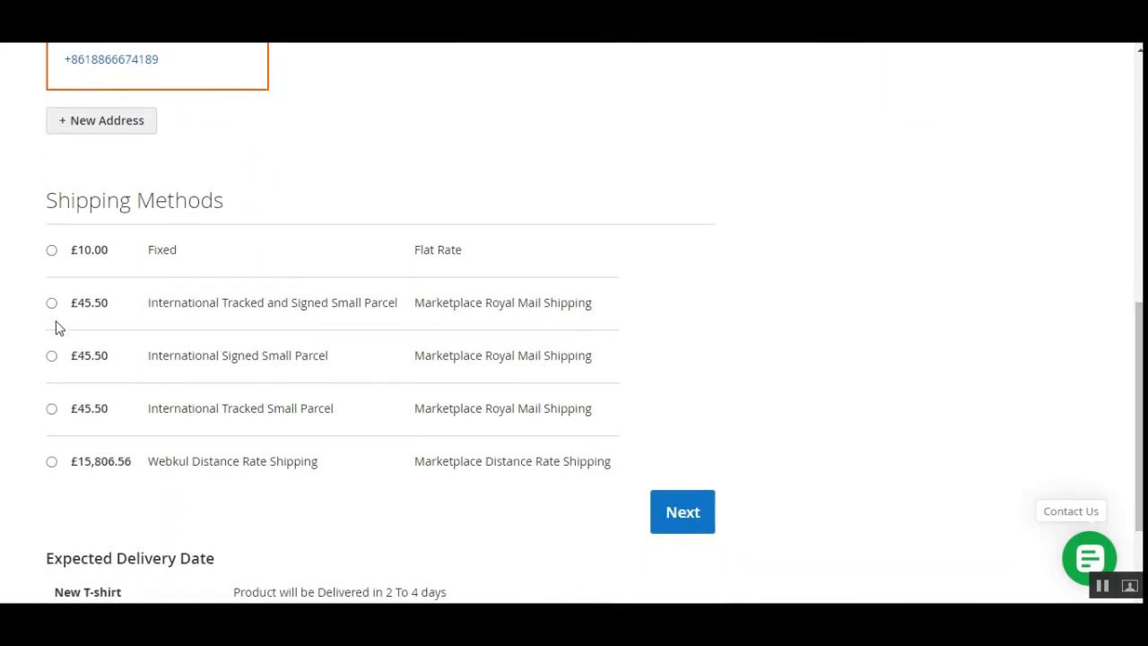
{"action": "left_click", "coordinate": [52, 304]}
{"action": "scroll", "coordinate": [1075, 363], "scroll_direction": "up", "scroll_amount": 5}
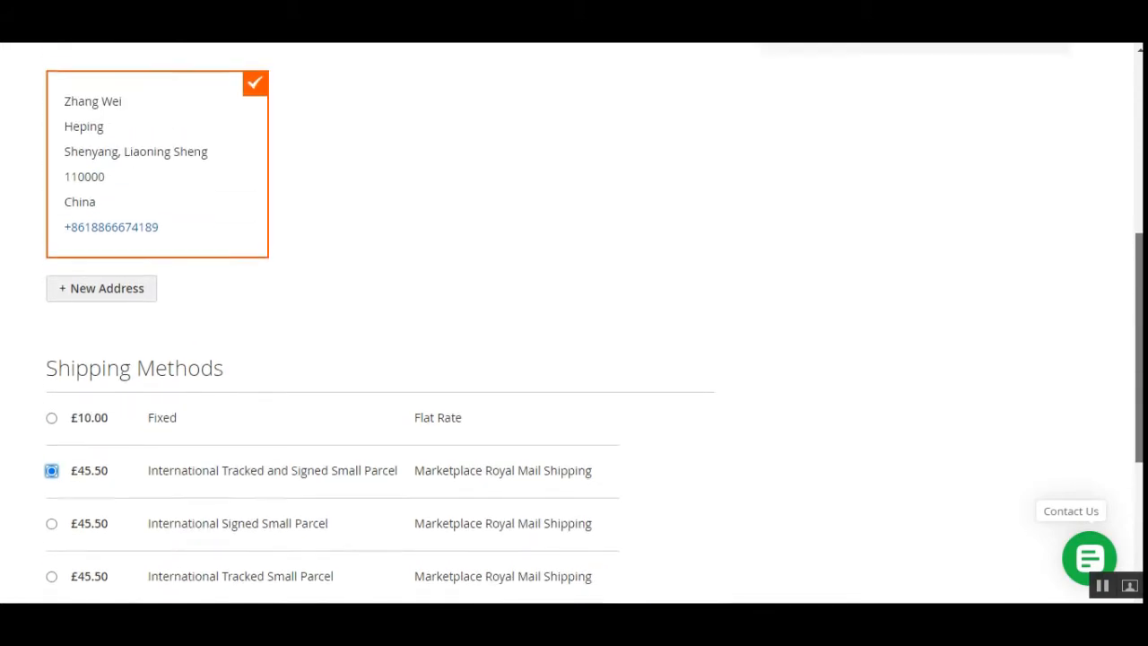
{"action": "scroll", "coordinate": [574, 323], "scroll_direction": "up", "scroll_amount": 2}
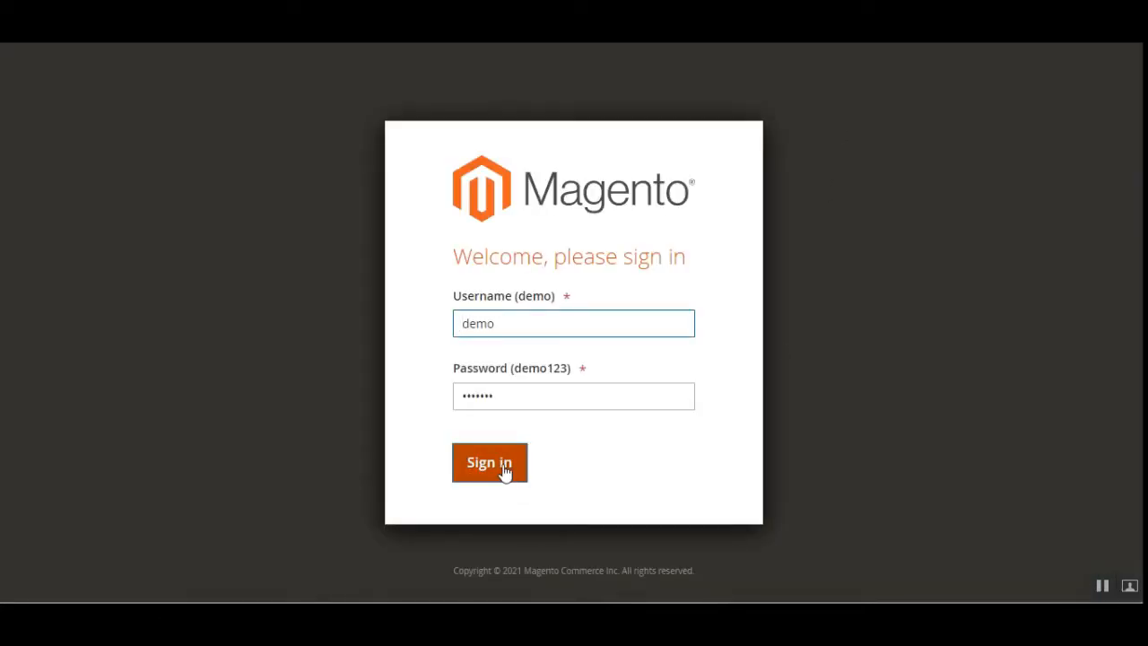
Switch to the Magento admin, sign in with the prefilled credentials and open the store Configuration
{"action": "left_click", "coordinate": [503, 466]}
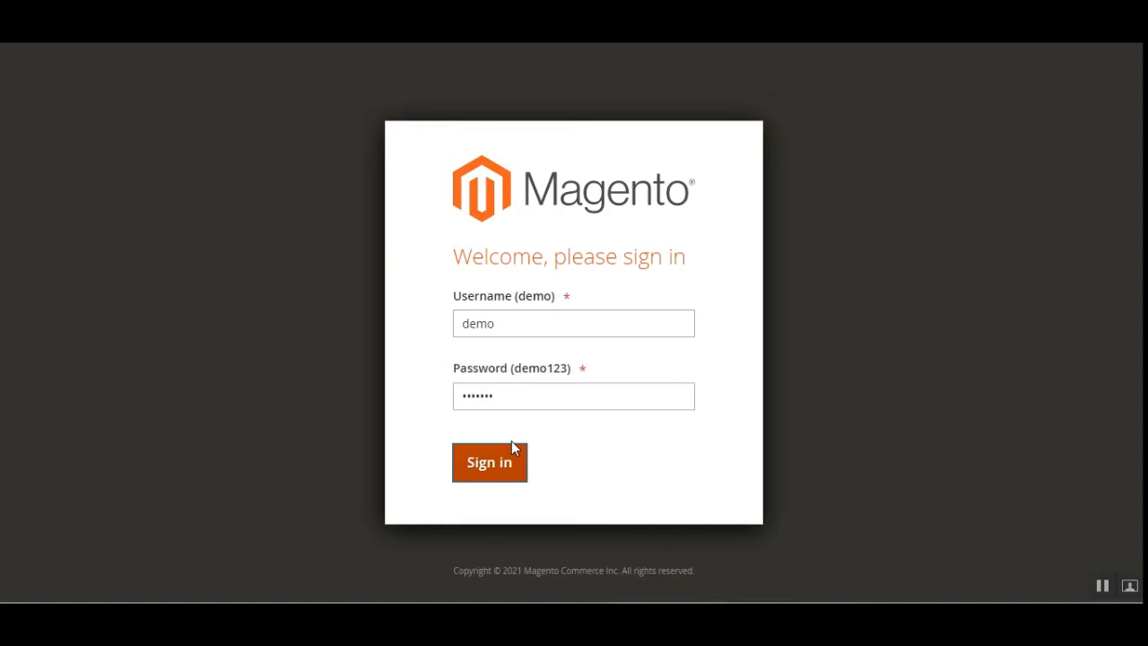
{"action": "left_click", "coordinate": [512, 444]}
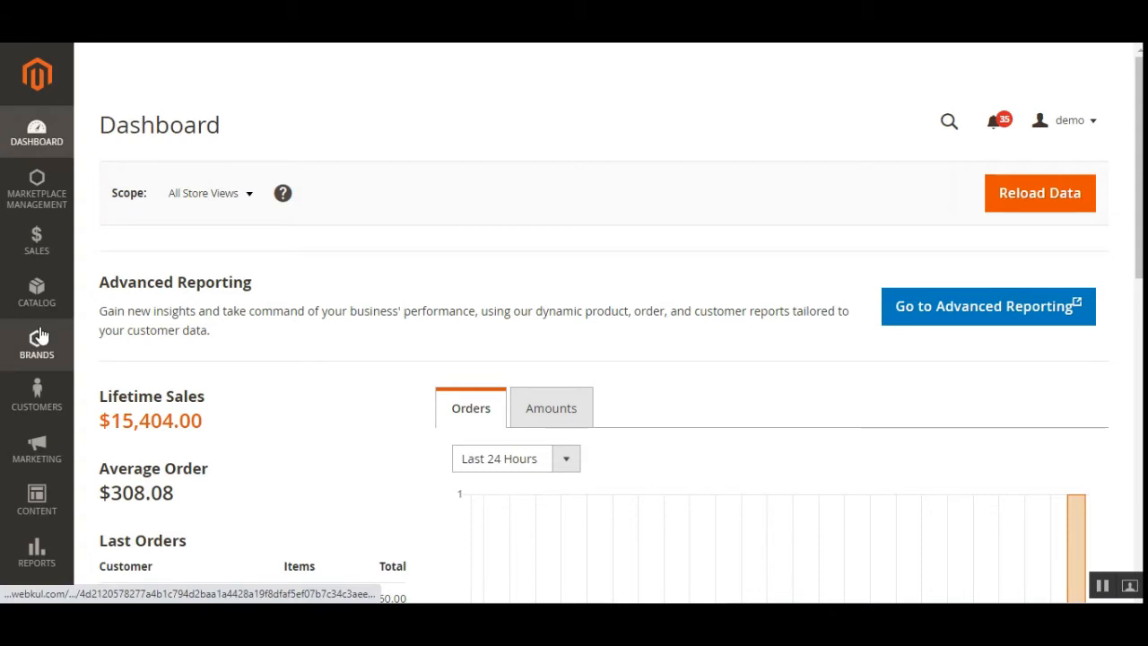
{"action": "scroll", "coordinate": [38, 328], "scroll_direction": "down", "scroll_amount": 7}
{"action": "scroll", "coordinate": [40, 538], "scroll_direction": "up", "scroll_amount": 7}
{"action": "left_click", "coordinate": [40, 542]}
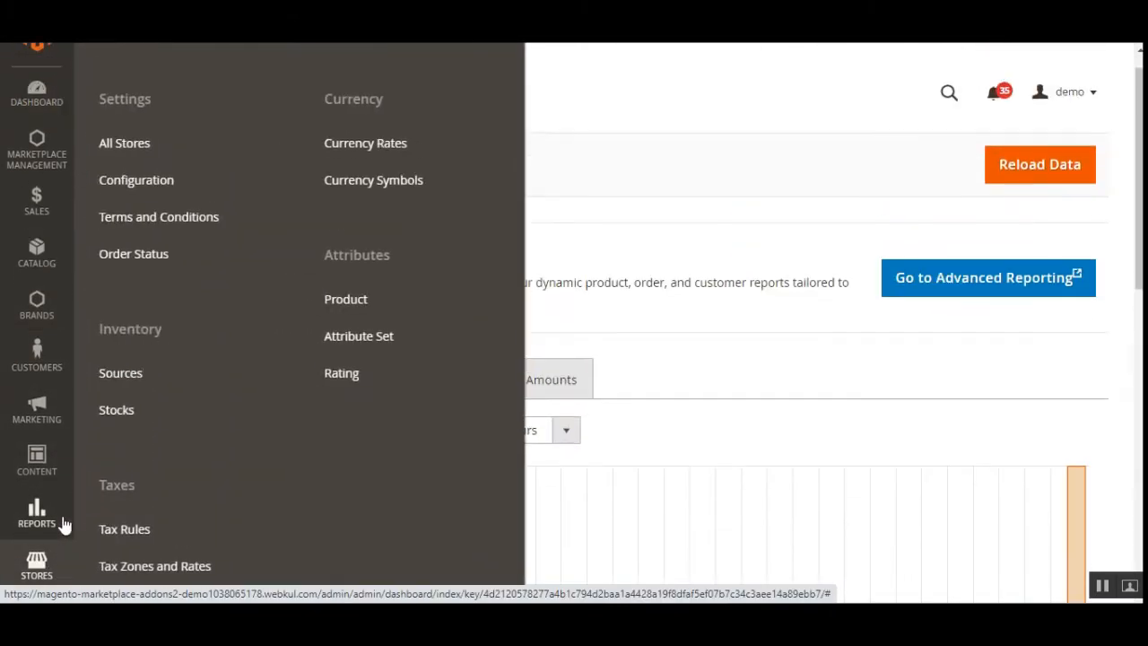
{"action": "left_click", "coordinate": [161, 220]}
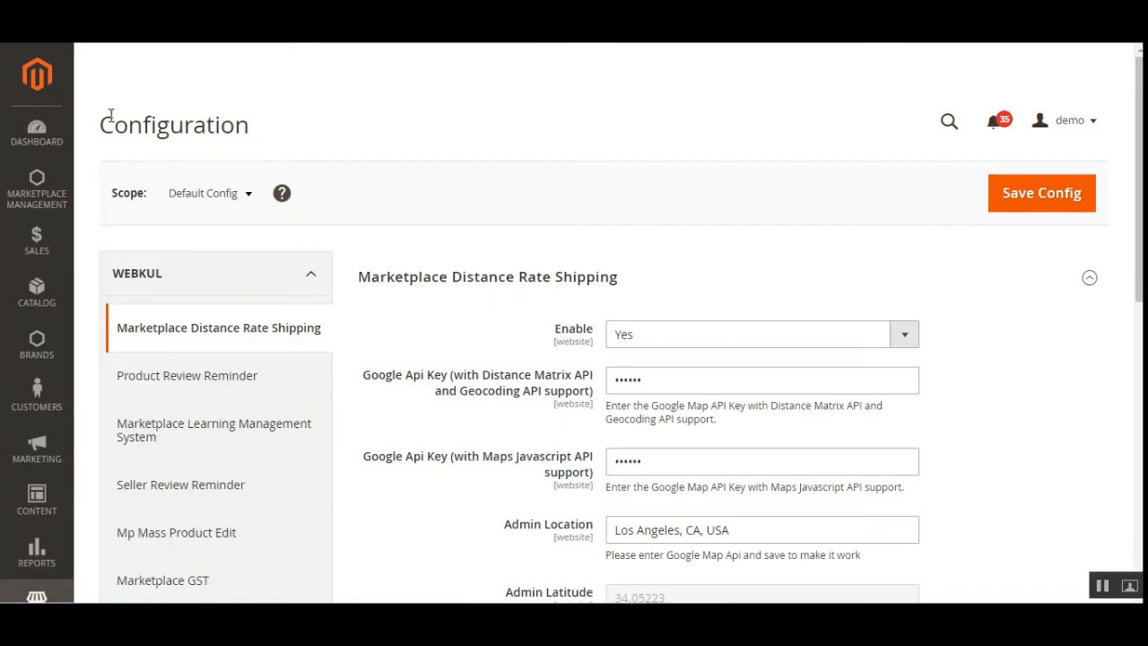
Open the Delivery Methods configuration under Sales, collapse Marketplace Distance Rate Shipping and keep Marketplace Royal Mail Shipping expanded
{"action": "left_click_drag", "start_coordinate": [110, 114], "coordinate": [224, 121]}
{"action": "scroll", "coordinate": [326, 203], "scroll_direction": "down", "scroll_amount": 5}
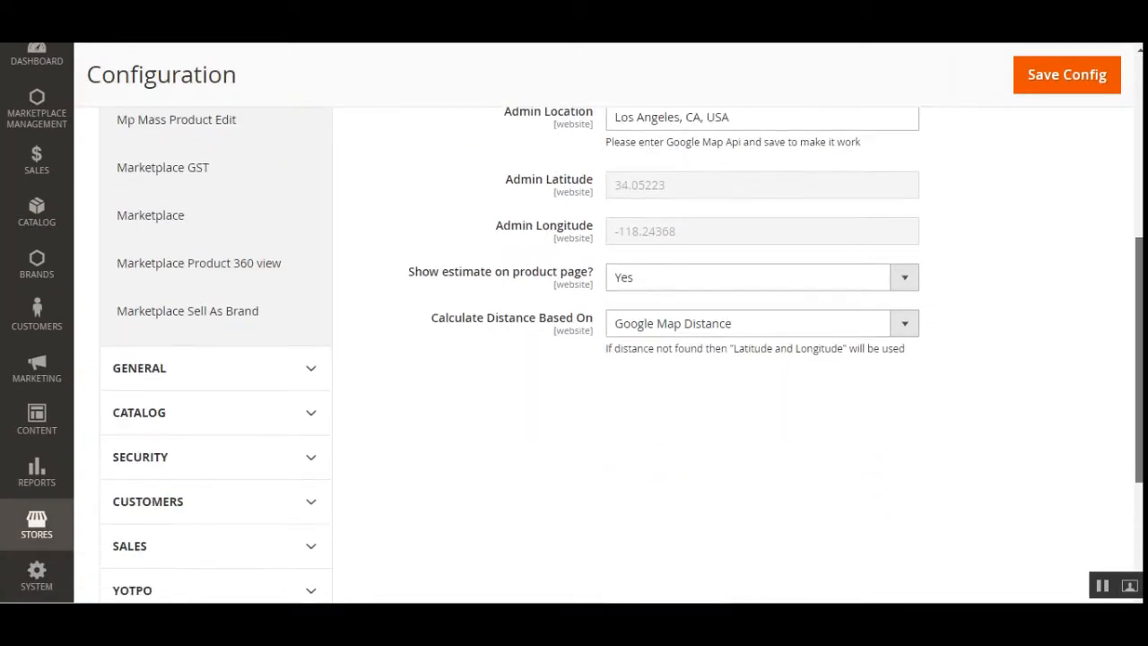
{"action": "scroll", "coordinate": [1130, 469], "scroll_direction": "down", "scroll_amount": 2}
{"action": "left_click", "coordinate": [242, 343]}
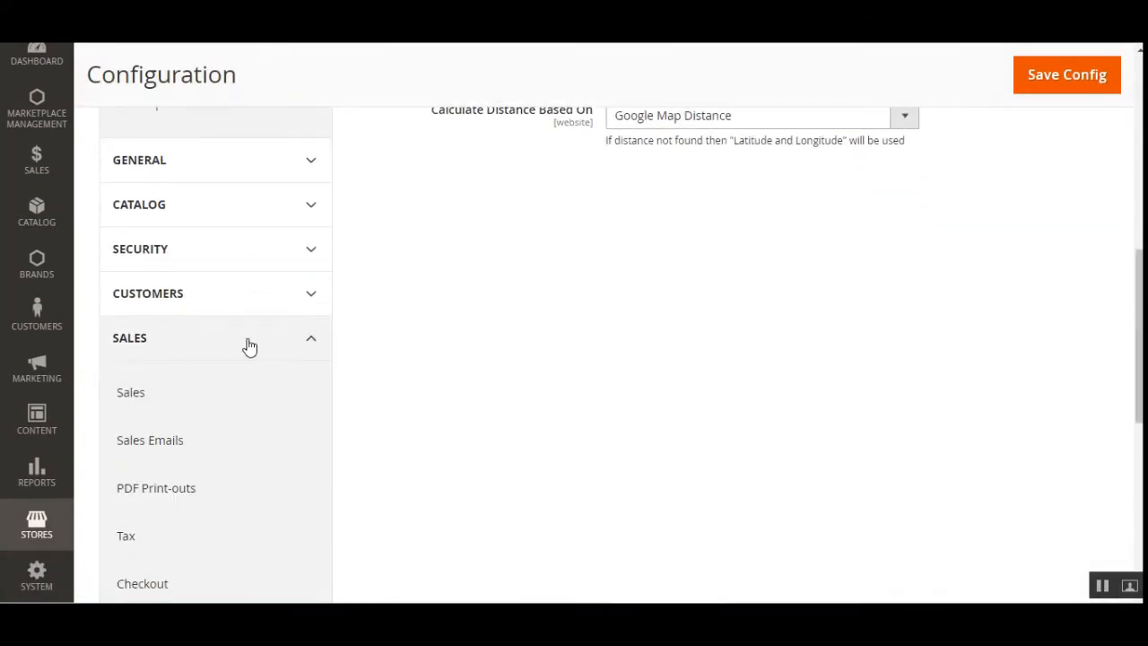
{"action": "scroll", "coordinate": [249, 341], "scroll_direction": "down", "scroll_amount": 2}
{"action": "scroll", "coordinate": [228, 350], "scroll_direction": "down", "scroll_amount": 3}
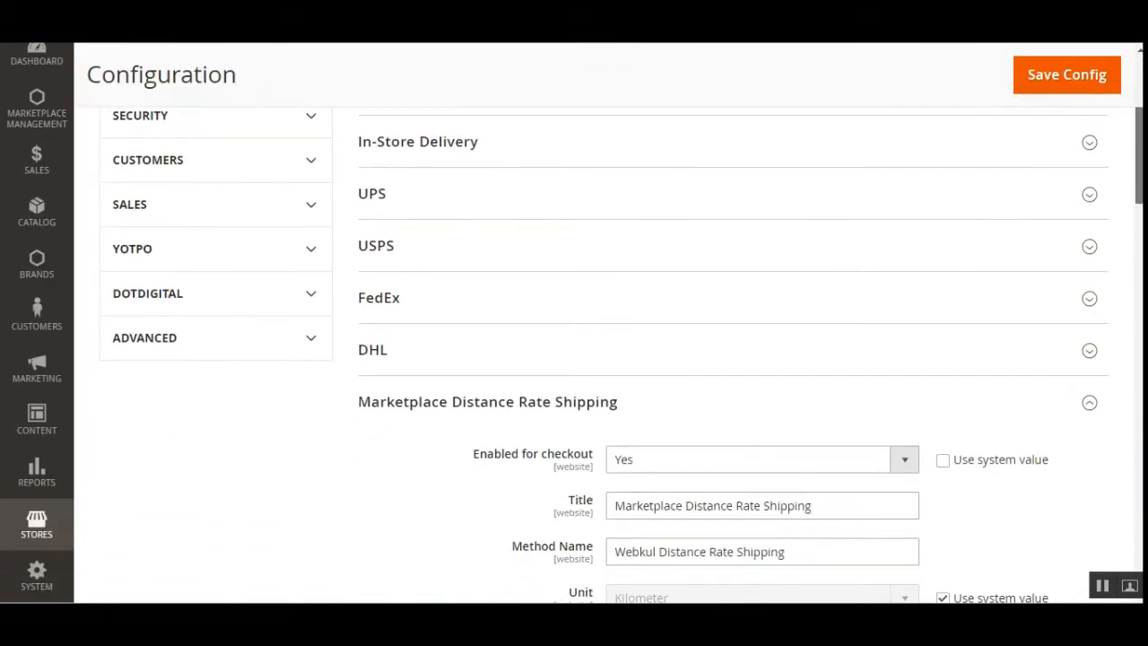
{"action": "left_click", "coordinate": [546, 252]}
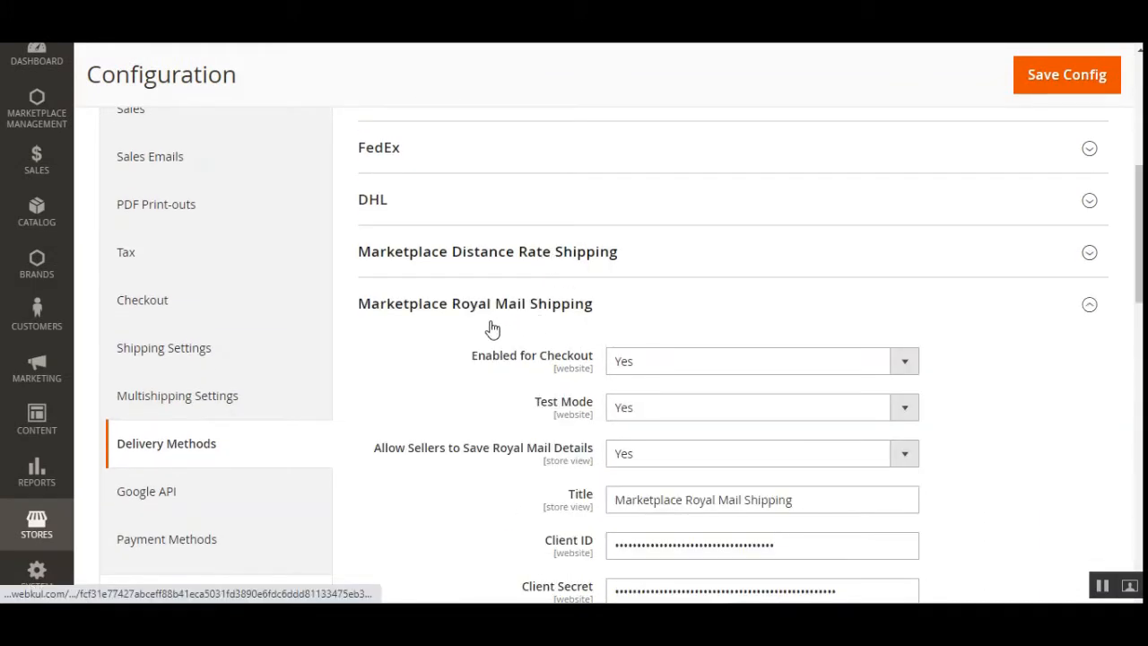
{"action": "left_click", "coordinate": [466, 309]}
{"action": "left_click", "coordinate": [457, 313]}
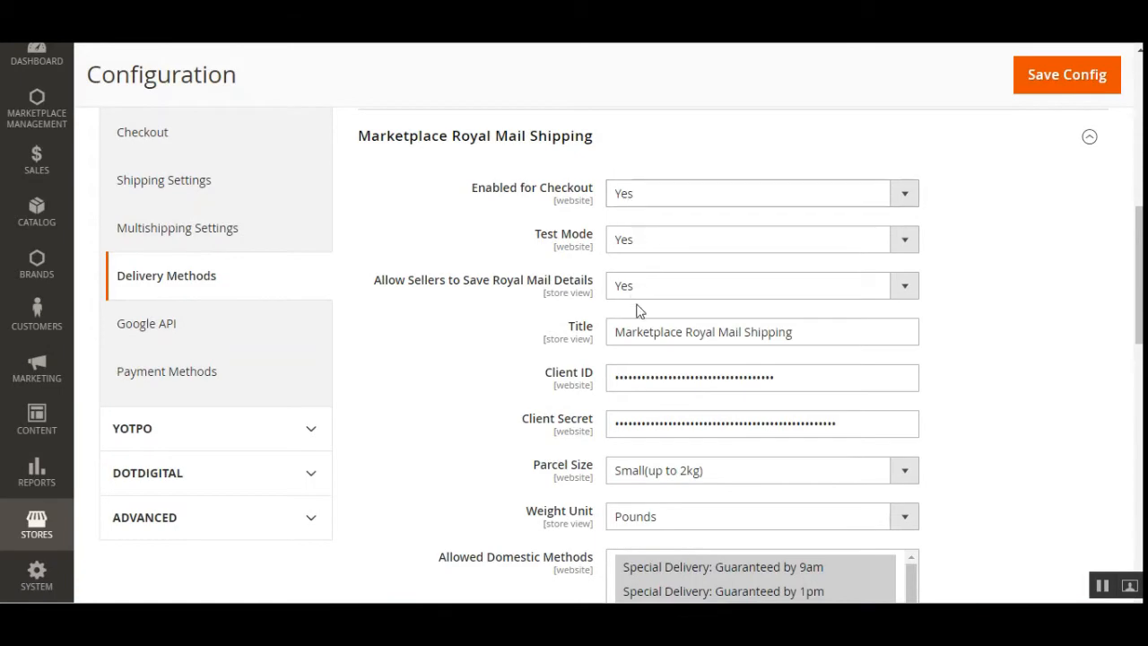
Look through the Marketplace Royal Mail Shipping settings, switching Test Mode to No and back to Yes
{"action": "scroll", "coordinate": [653, 464], "scroll_direction": "down", "scroll_amount": 8}
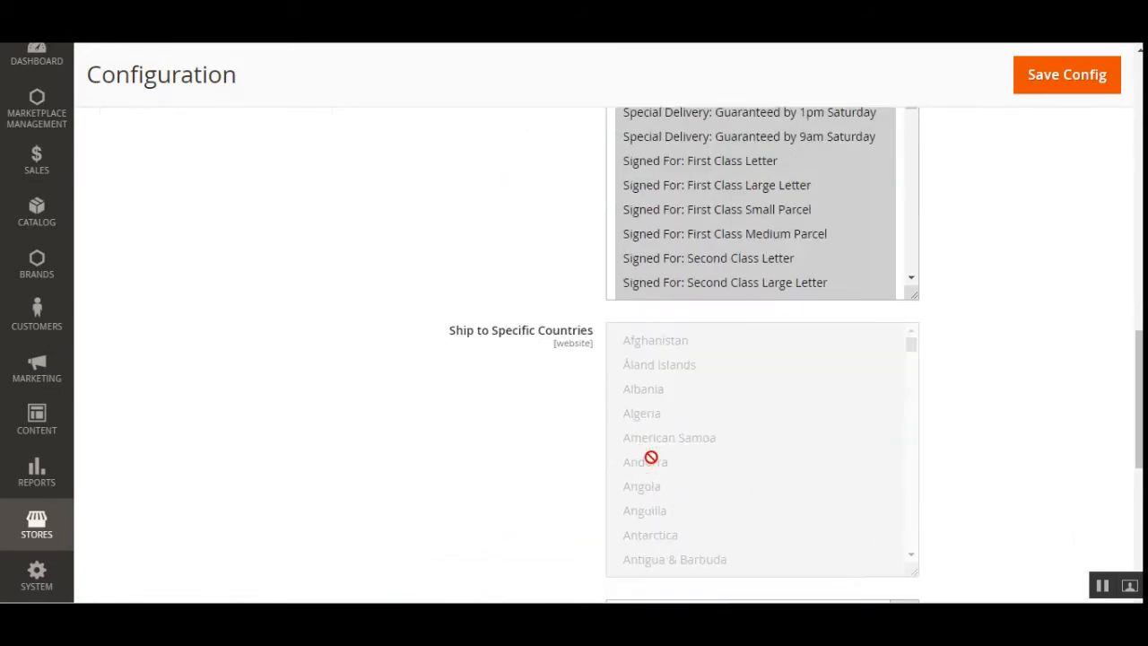
{"action": "scroll", "coordinate": [653, 456], "scroll_direction": "down", "scroll_amount": 3}
{"action": "scroll", "coordinate": [653, 456], "scroll_direction": "up", "scroll_amount": 7}
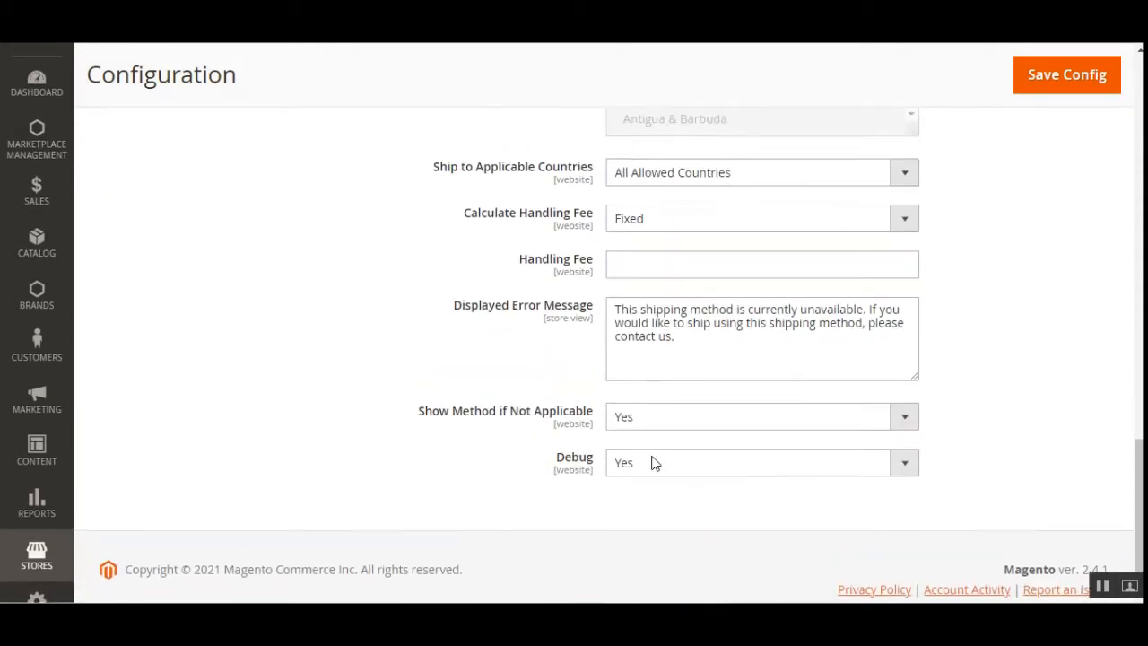
{"action": "scroll", "coordinate": [653, 456], "scroll_direction": "up", "scroll_amount": 5}
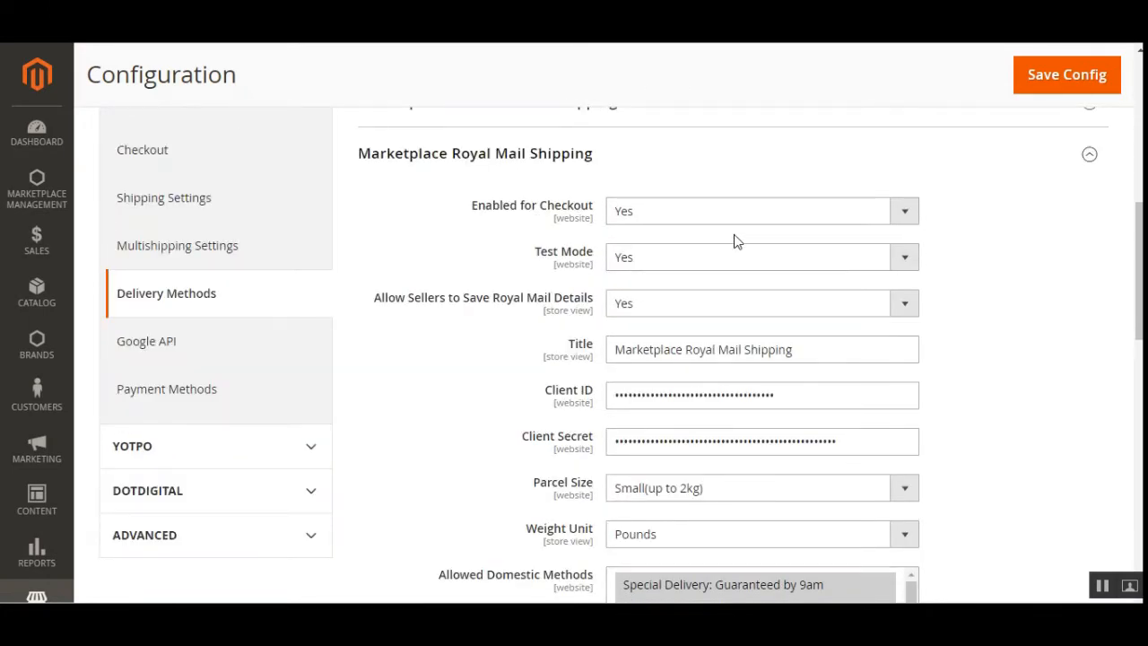
{"action": "left_click", "coordinate": [671, 262]}
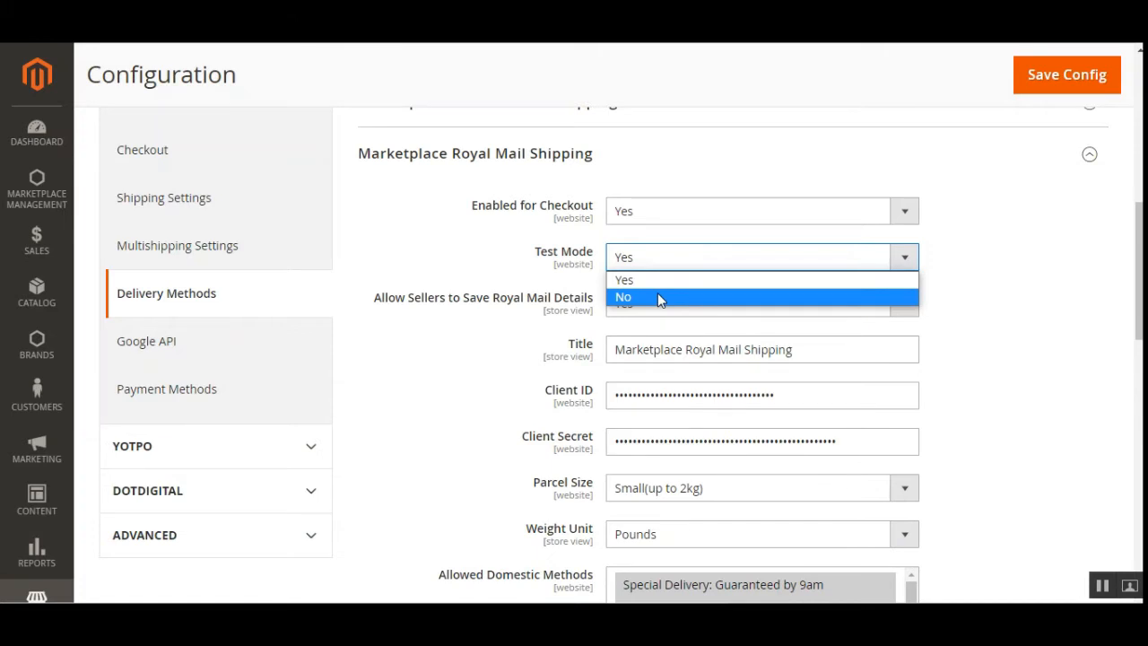
{"action": "left_click", "coordinate": [657, 298]}
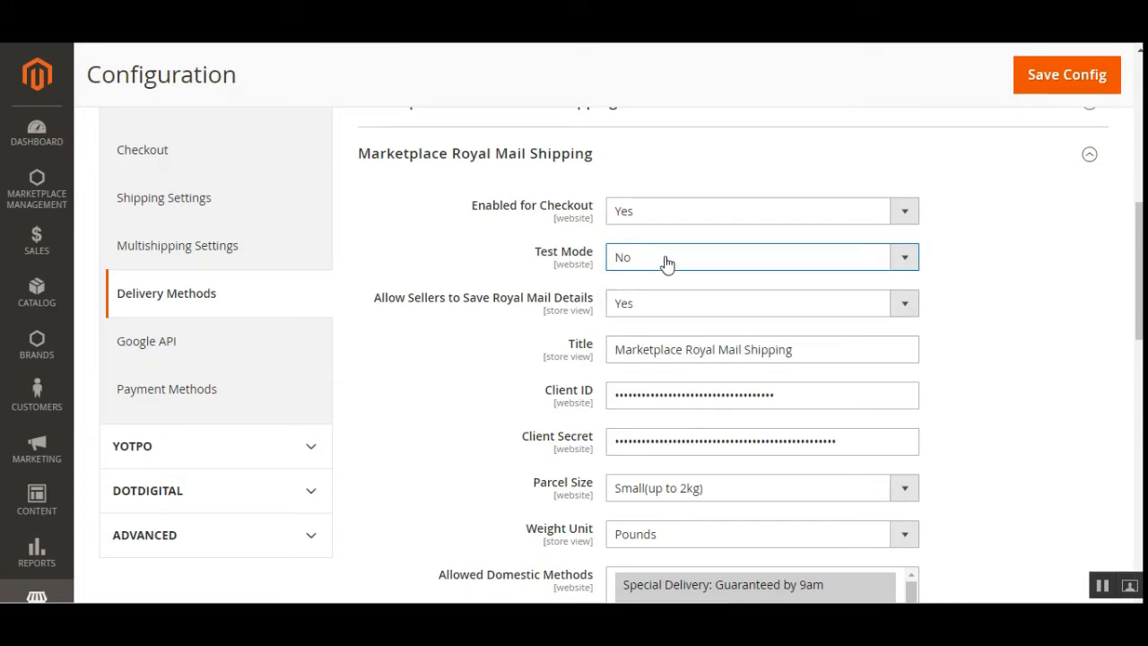
{"action": "left_click", "coordinate": [666, 261]}
{"action": "left_click", "coordinate": [667, 282]}
Switch Allow Sellers to Save Royal Mail Details to No and back to Yes
{"action": "left_click_drag", "start_coordinate": [385, 297], "coordinate": [597, 309]}
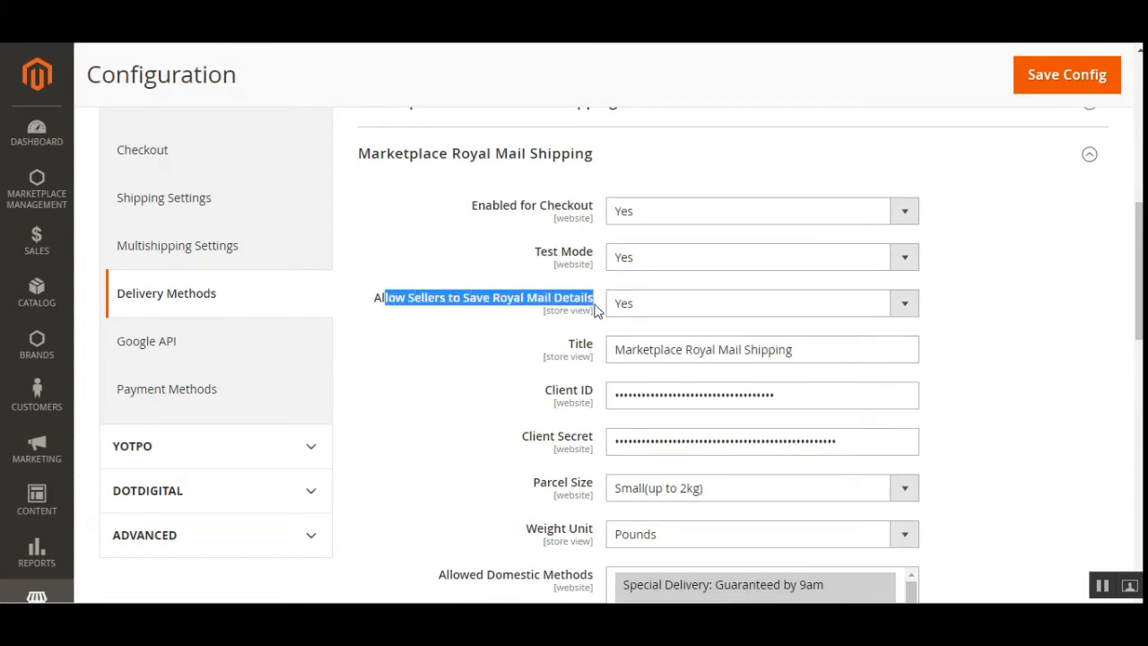
{"action": "left_click", "coordinate": [688, 317]}
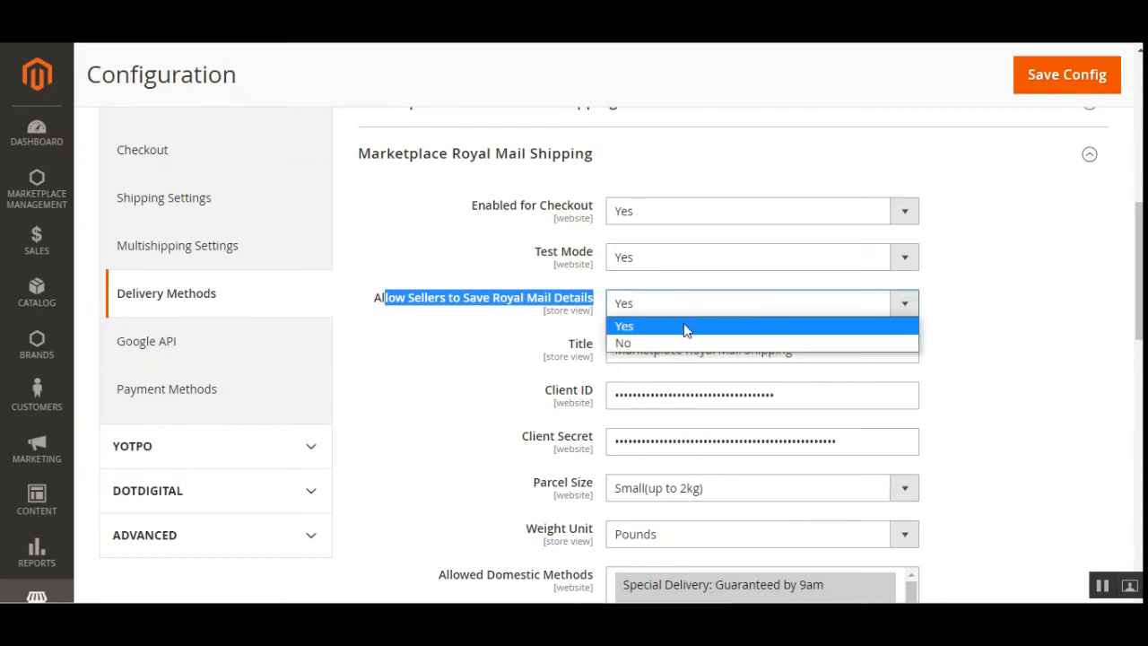
{"action": "left_click", "coordinate": [680, 339]}
{"action": "left_click", "coordinate": [462, 316]}
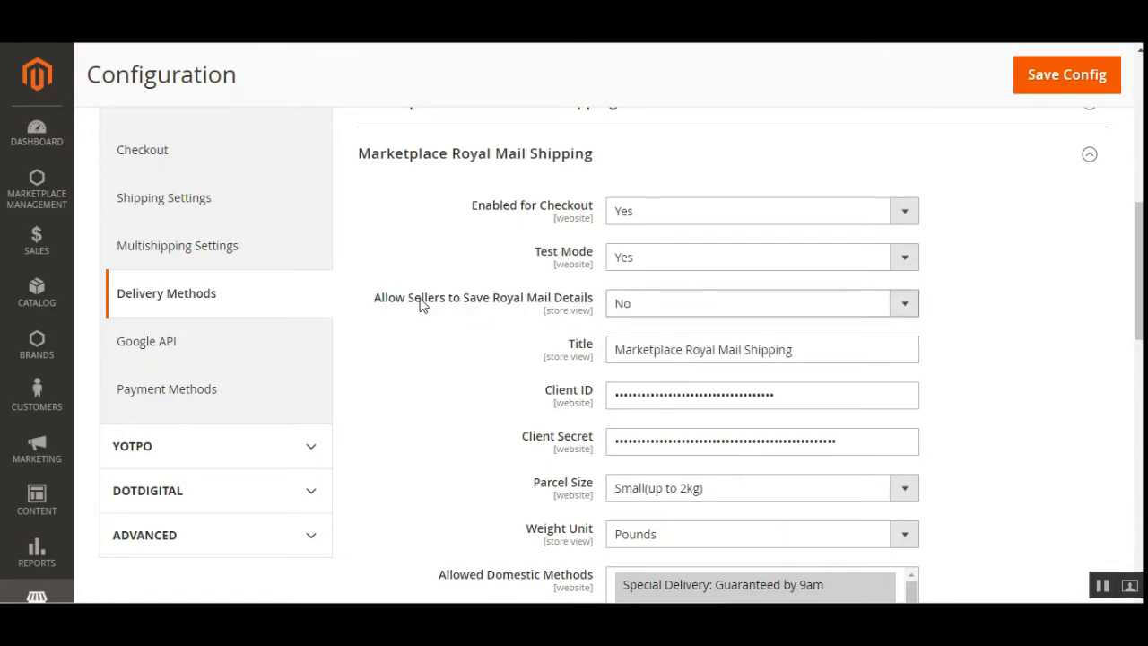
{"action": "left_click_drag", "start_coordinate": [420, 299], "coordinate": [565, 305]}
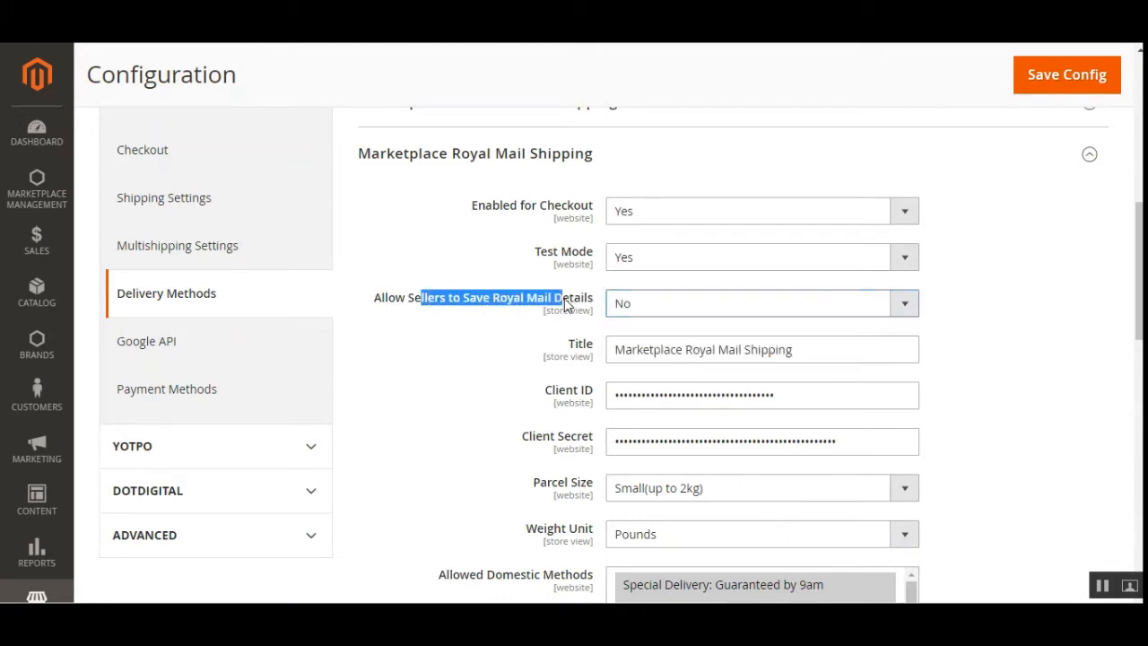
{"action": "left_click", "coordinate": [653, 310]}
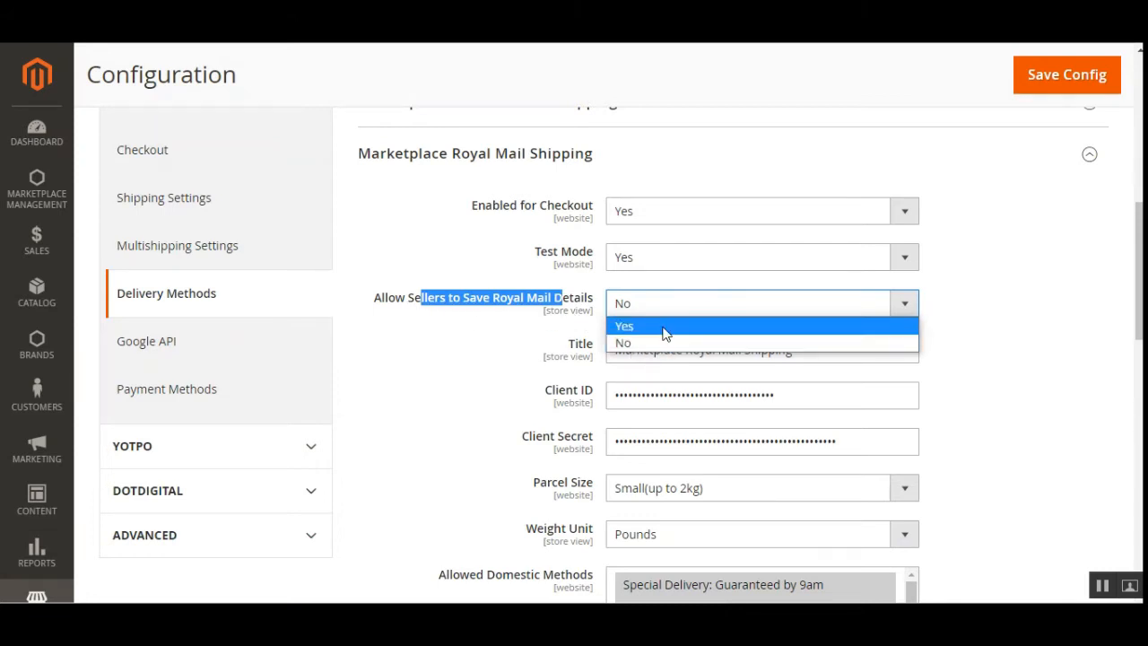
{"action": "left_click", "coordinate": [664, 328]}
{"action": "left_click", "coordinate": [970, 315]}
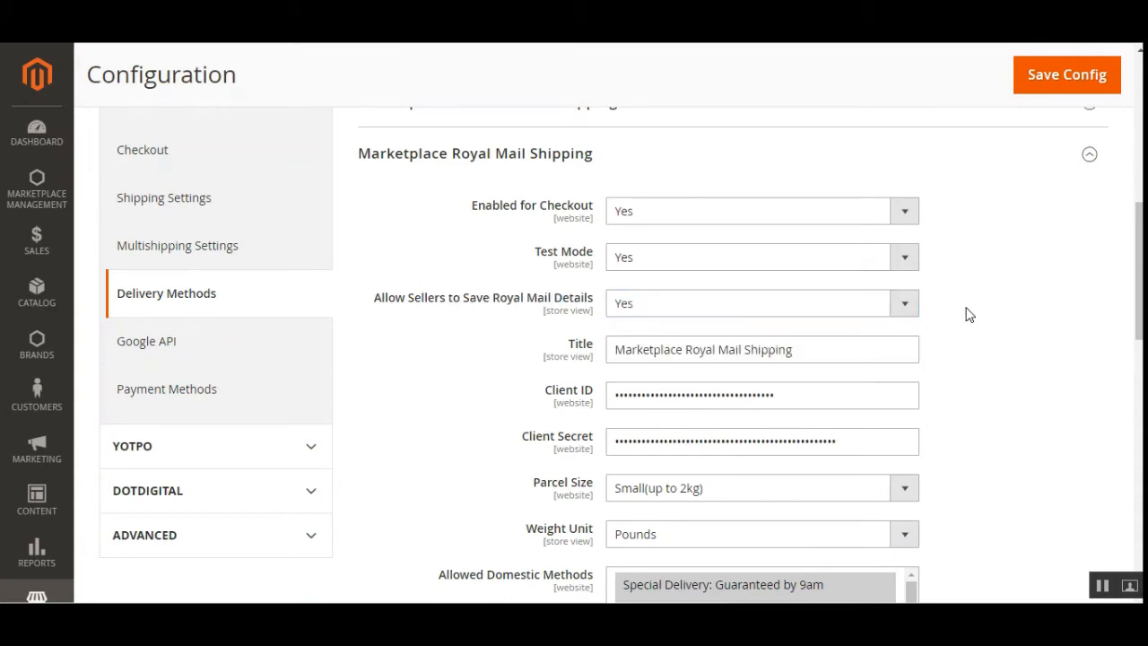
Examine the Title, Client ID and Client Secret fields in the Marketplace Royal Mail Shipping settings
{"action": "scroll", "coordinate": [968, 314], "scroll_direction": "down", "scroll_amount": 2}
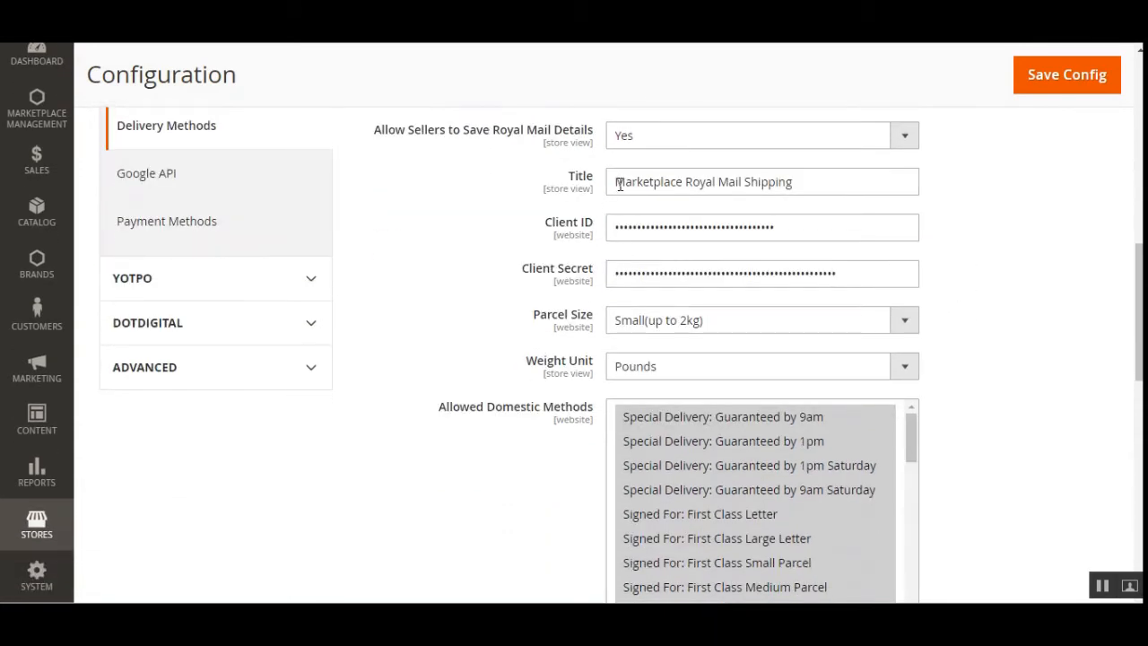
{"action": "left_click_drag", "start_coordinate": [616, 183], "coordinate": [801, 183]}
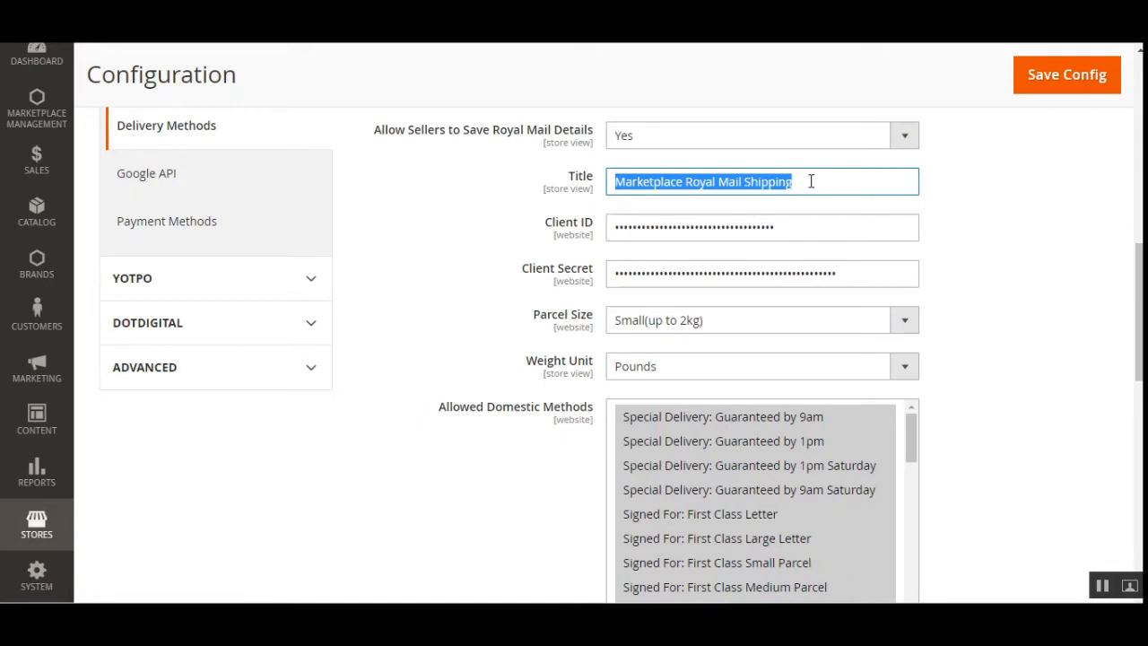
{"action": "left_click", "coordinate": [795, 182]}
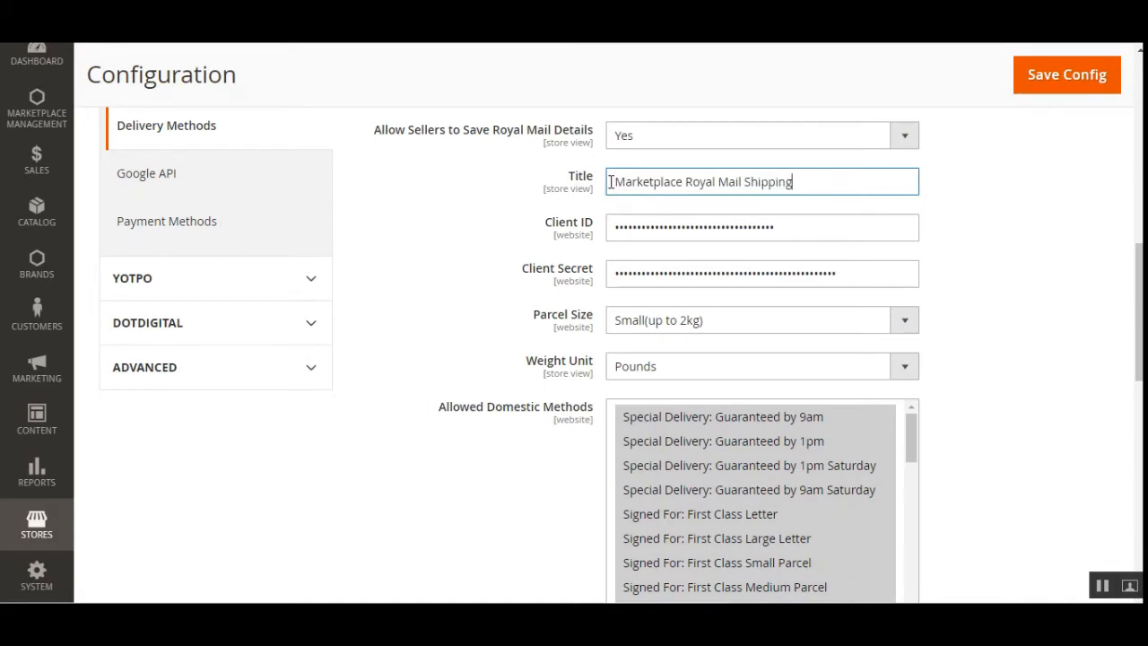
{"action": "left_click_drag", "start_coordinate": [612, 182], "coordinate": [814, 185]}
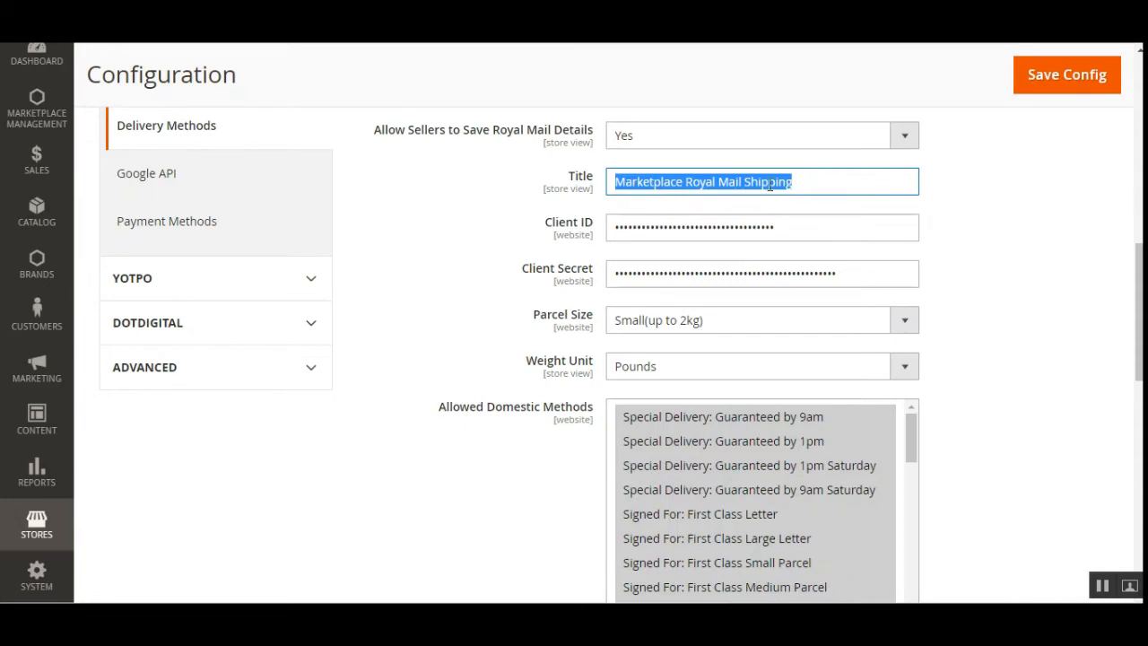
{"action": "left_click", "coordinate": [652, 182]}
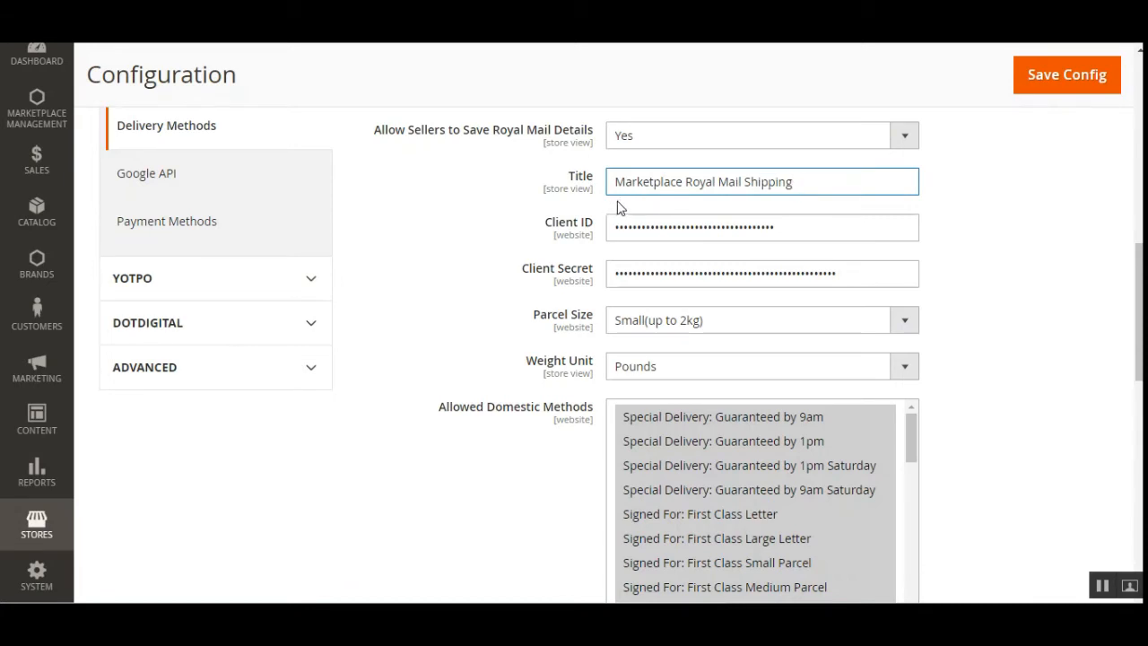
{"action": "triple_click", "coordinate": [545, 226]}
{"action": "left_click_drag", "start_coordinate": [521, 268], "coordinate": [611, 266]}
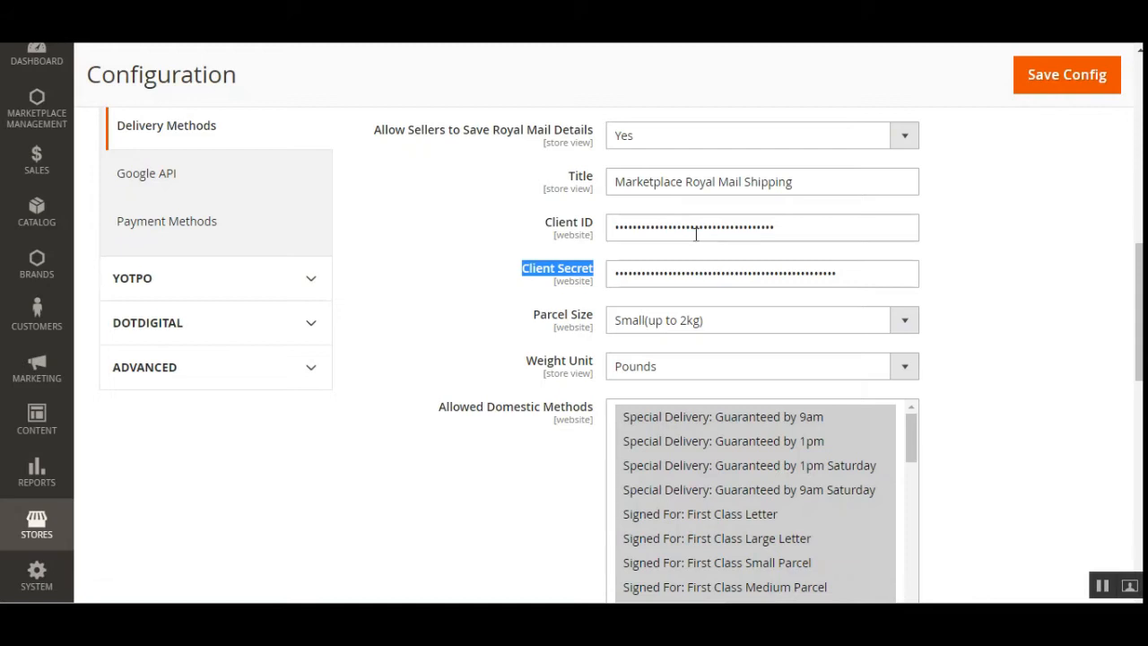
{"action": "left_click", "coordinate": [584, 240]}
{"action": "left_click_drag", "start_coordinate": [551, 223], "coordinate": [583, 223]}
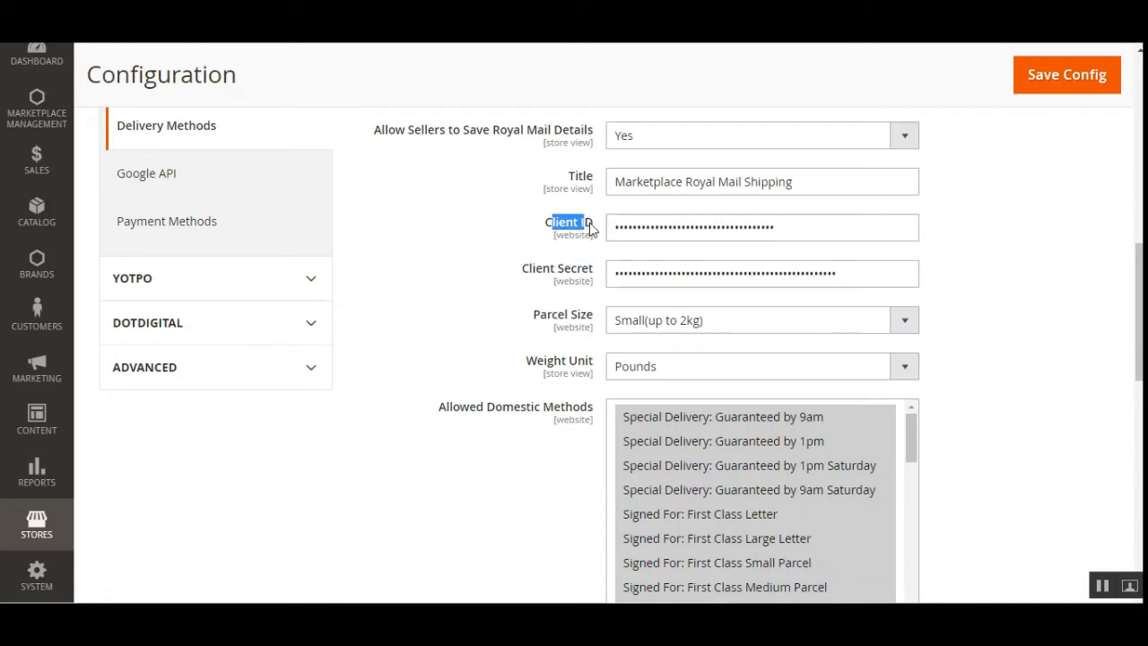
{"action": "left_click_drag", "start_coordinate": [536, 274], "coordinate": [581, 272]}
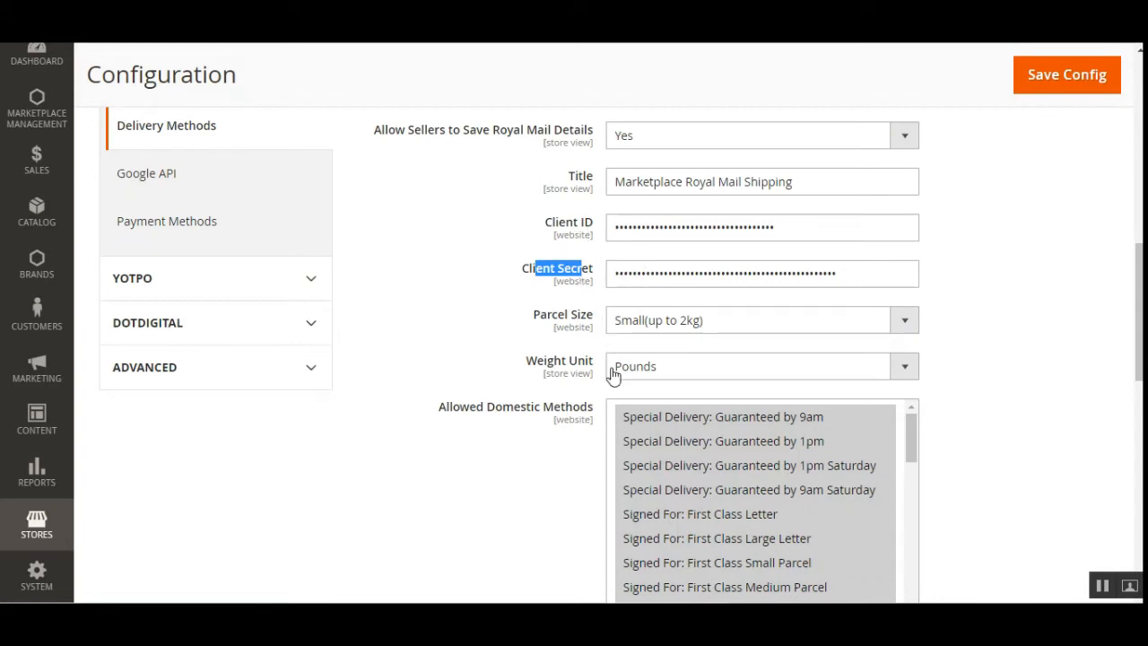
Examine the Parcel Size and Weight Unit options in the Marketplace Royal Mail Shipping settings
{"action": "scroll", "coordinate": [632, 359], "scroll_direction": "down", "scroll_amount": 2}
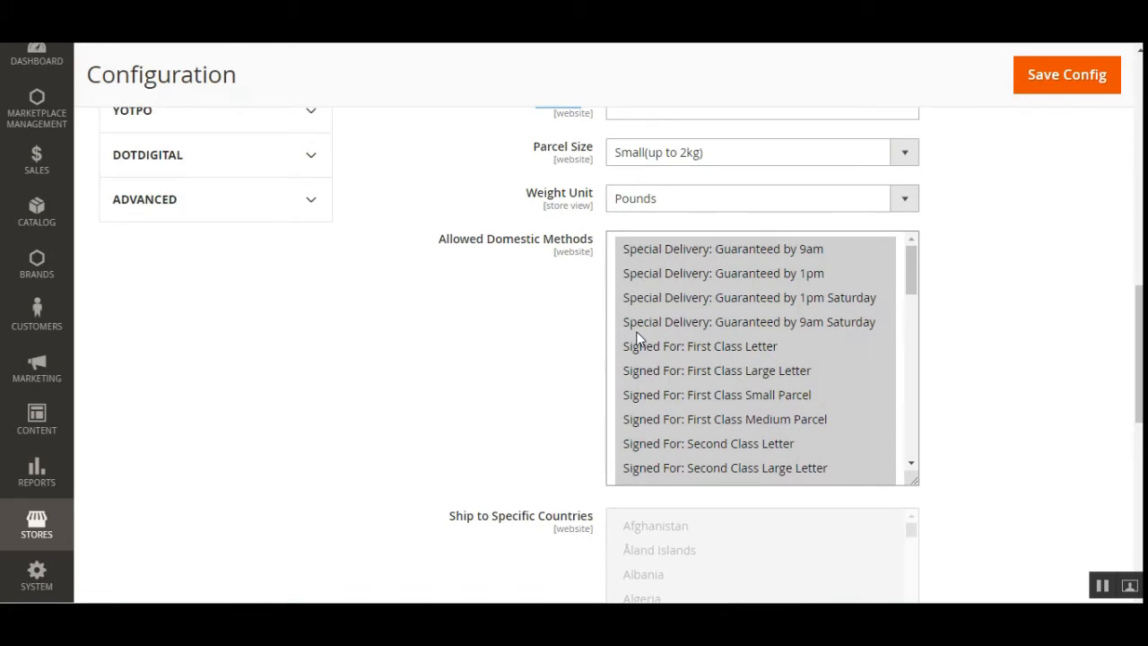
{"action": "scroll", "coordinate": [651, 300], "scroll_direction": "up", "scroll_amount": 2}
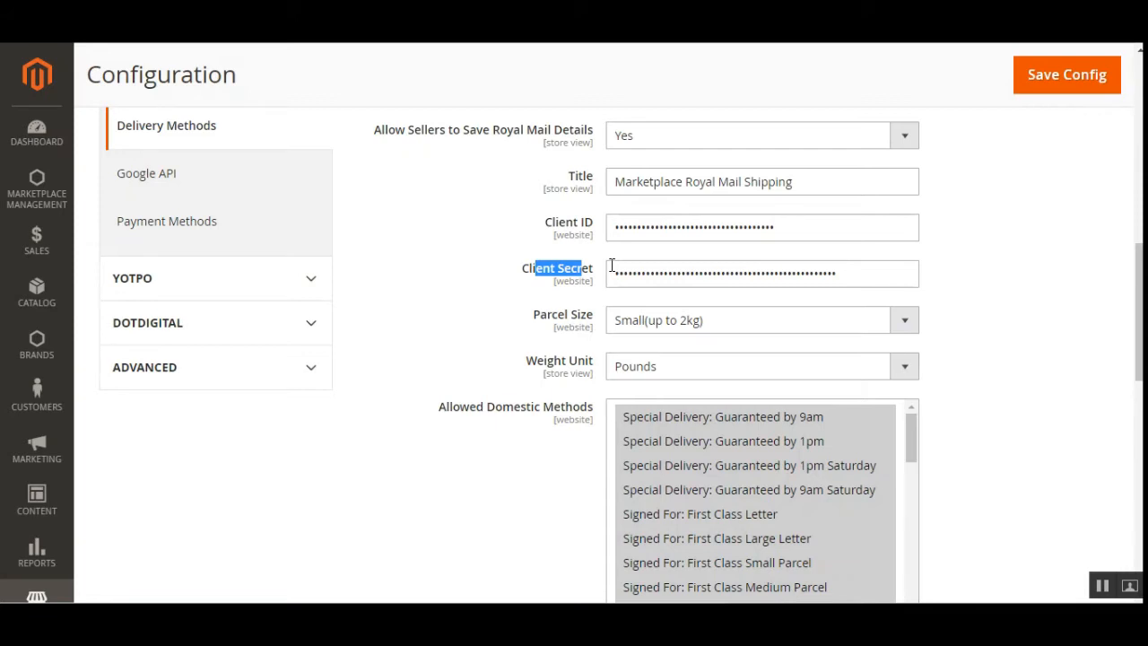
{"action": "left_click", "coordinate": [758, 330]}
{"action": "left_click", "coordinate": [1019, 346]}
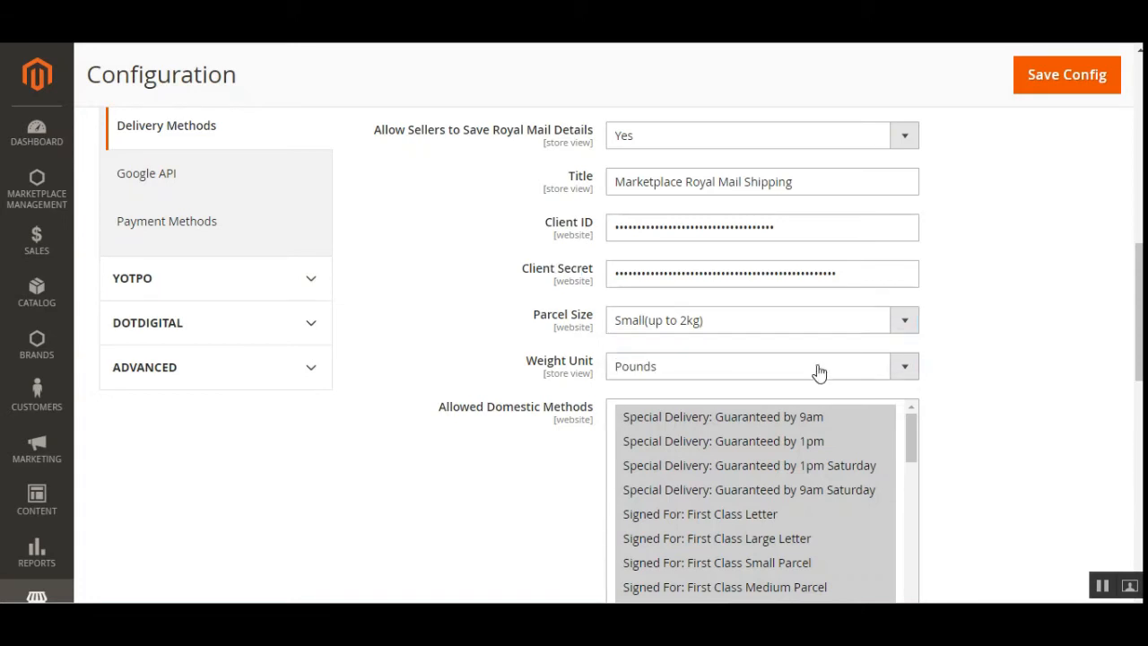
{"action": "scroll", "coordinate": [781, 375], "scroll_direction": "down", "scroll_amount": 2}
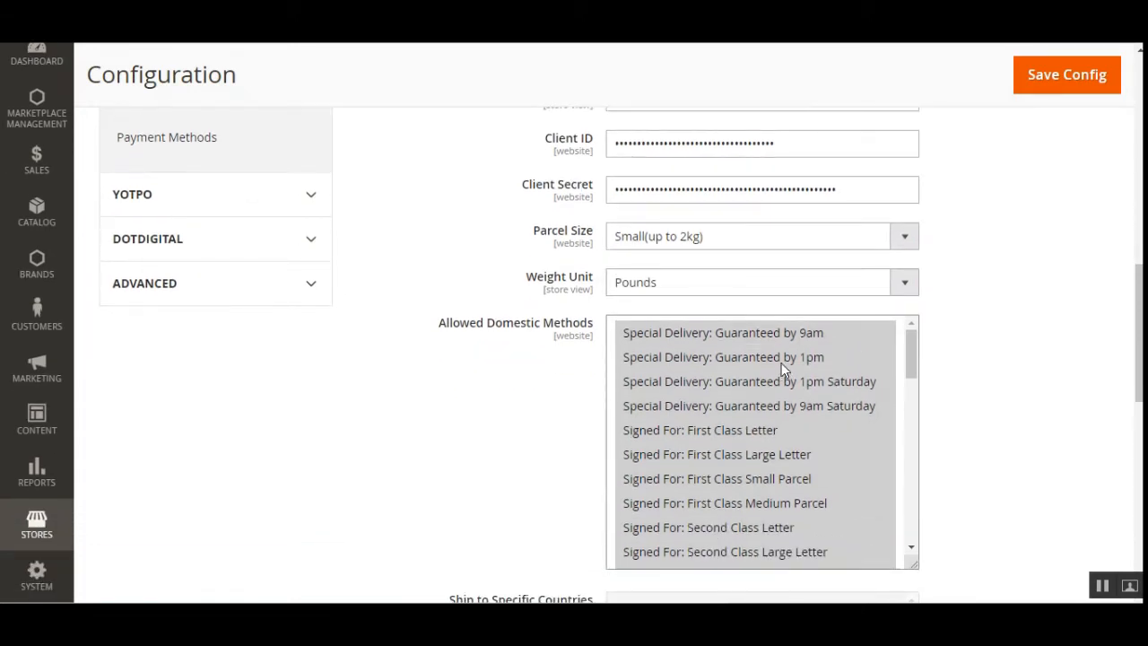
{"action": "left_click", "coordinate": [698, 285]}
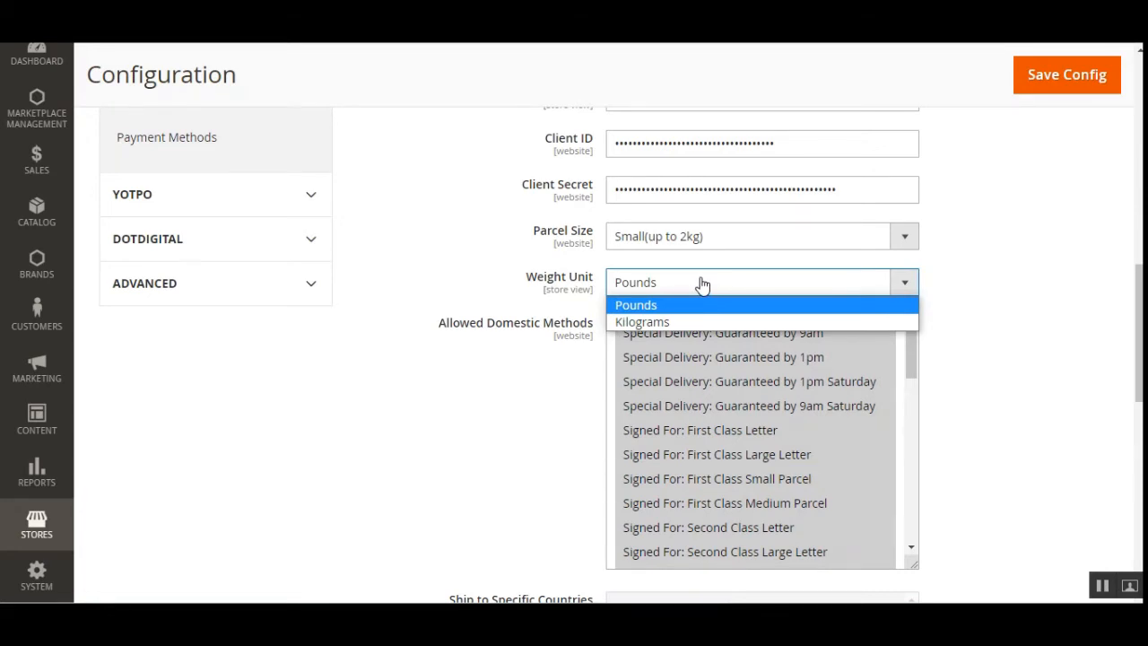
{"action": "left_click", "coordinate": [984, 305]}
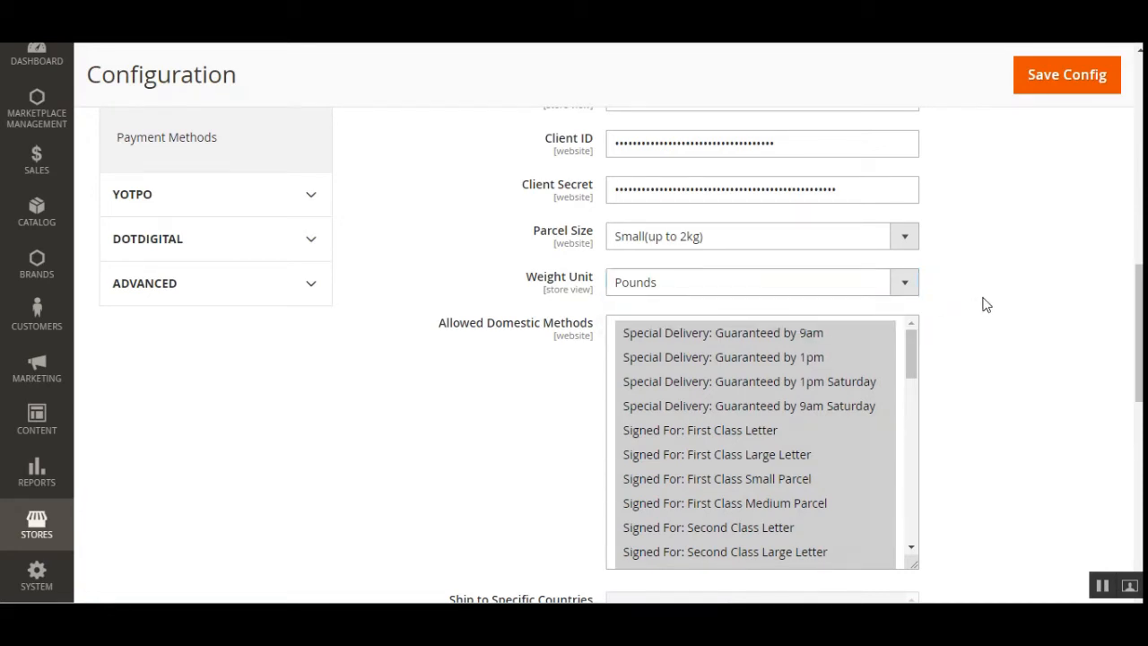
Select Special Delivery: Guaranteed by 1pm through Signed For: Second Class Letter as the Allowed Domestic Methods
{"action": "scroll", "coordinate": [523, 379], "scroll_direction": "down", "scroll_amount": 3}
{"action": "scroll", "coordinate": [484, 314], "scroll_direction": "up", "scroll_amount": 1}
{"action": "left_click_drag", "start_coordinate": [453, 240], "coordinate": [595, 256]}
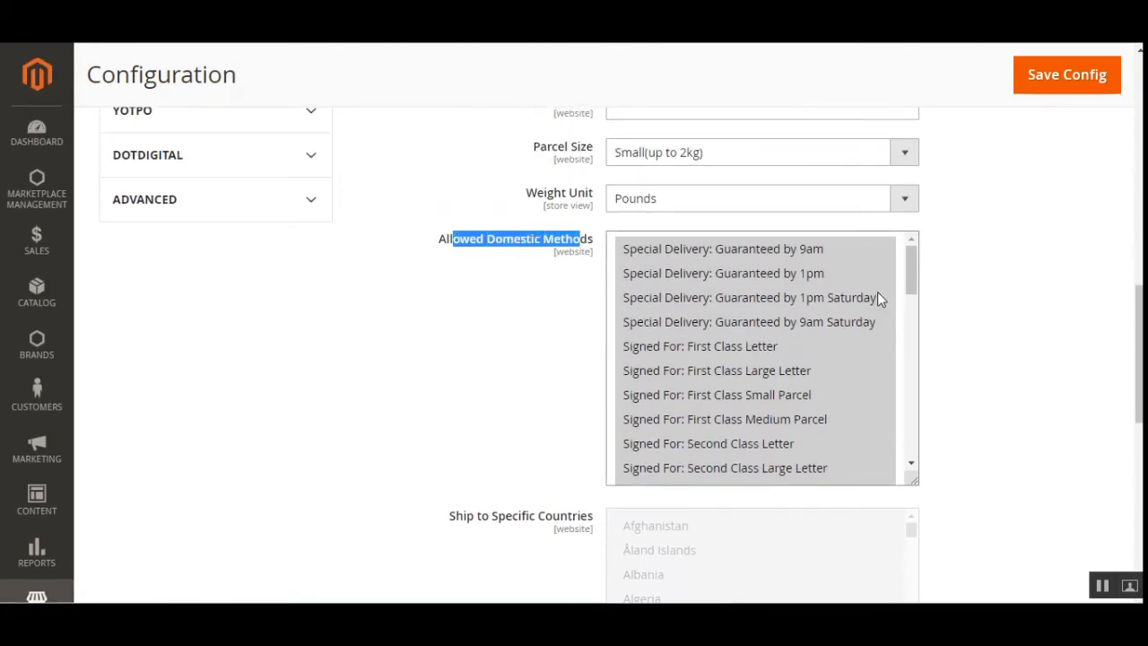
{"action": "left_click", "coordinate": [911, 265]}
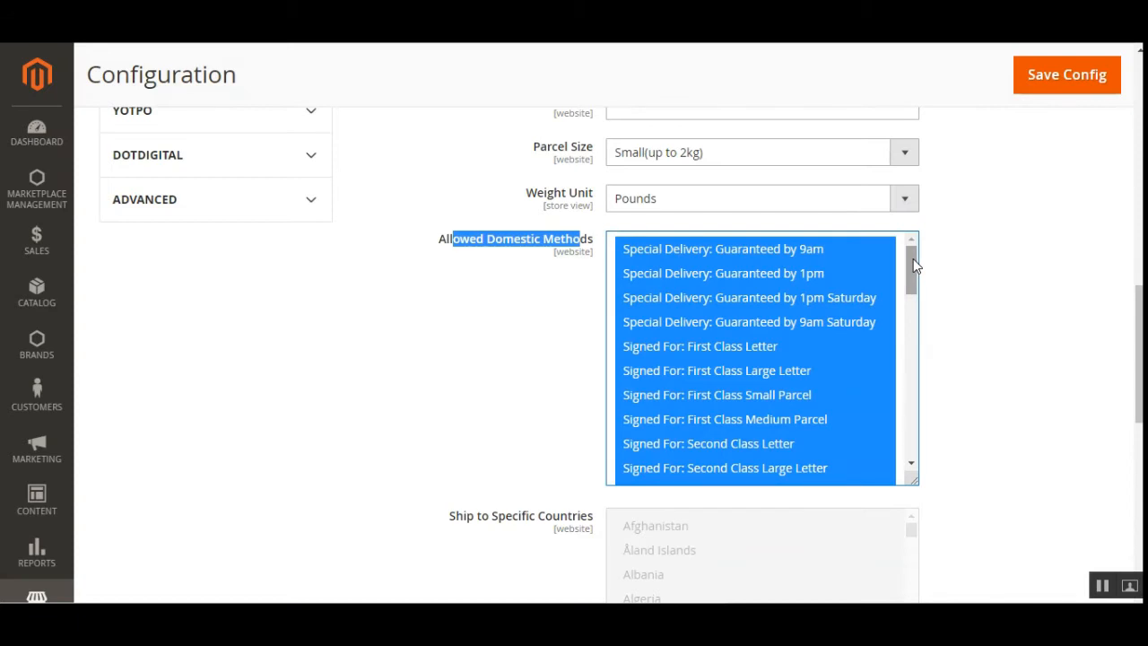
{"action": "left_click", "coordinate": [767, 298]}
{"action": "left_click", "coordinate": [763, 345]}
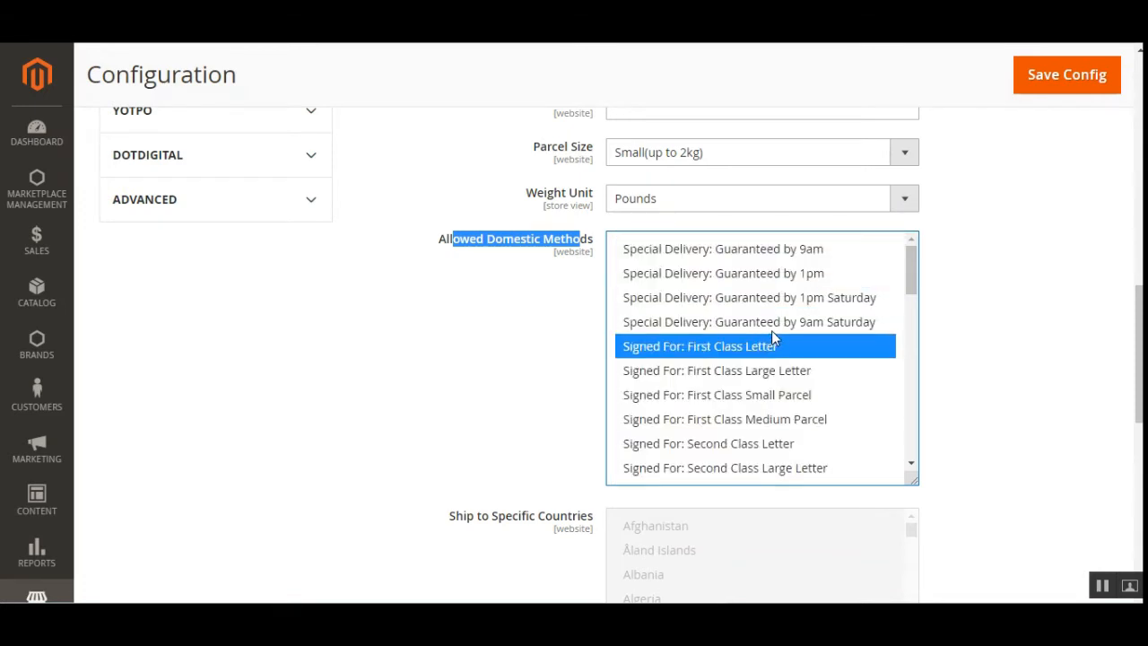
{"action": "left_click", "coordinate": [784, 321], "text": "ctrl"}
{"action": "left_click", "coordinate": [789, 297], "text": "ctrl"}
{"action": "left_click", "coordinate": [792, 274], "text": "ctrl"}
{"action": "left_click", "coordinate": [766, 373], "text": "ctrl"}
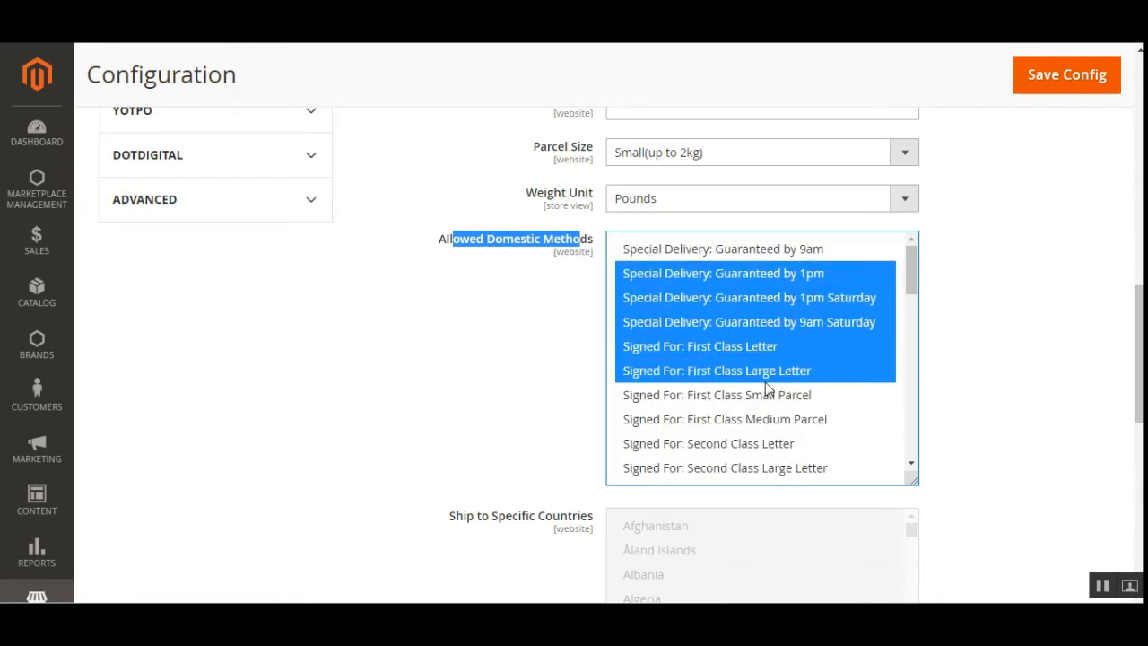
{"action": "left_click", "coordinate": [764, 418], "text": "ctrl"}
{"action": "left_click", "coordinate": [758, 445], "text": "ctrl"}
{"action": "left_click", "coordinate": [759, 395], "text": "ctrl"}
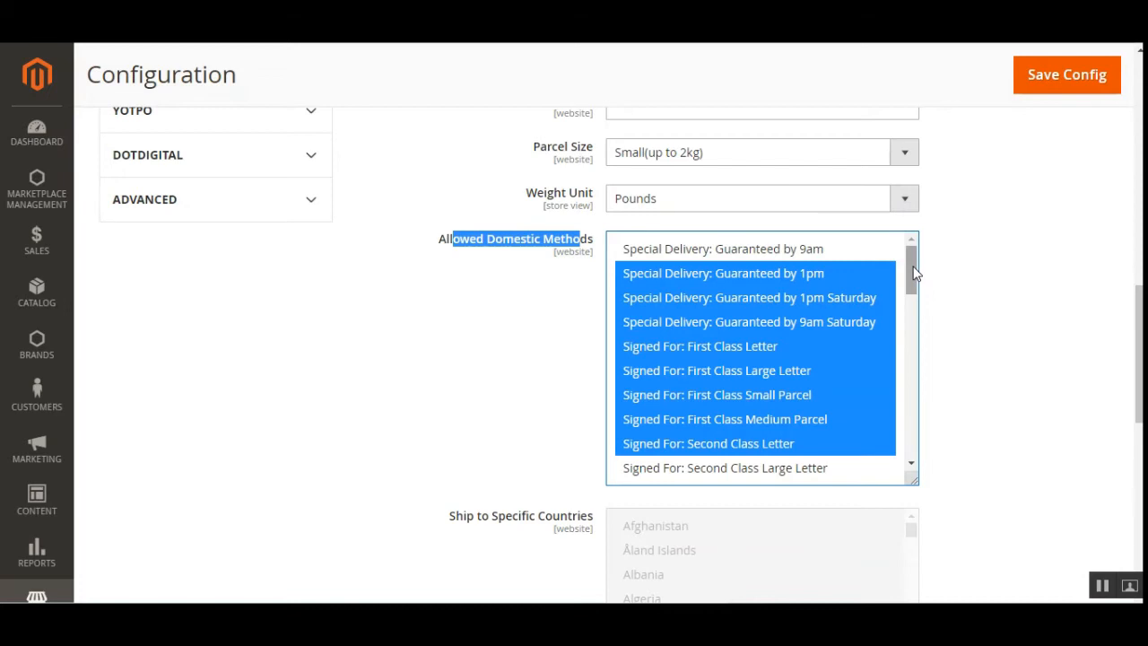
{"action": "left_click_drag", "start_coordinate": [913, 268], "coordinate": [919, 294]}
Set Ship to Applicable Countries to Specific Countries, choosing Algeria through Antigua & Barbuda, and switch it back to All Allowed Countries
{"action": "left_click_drag", "start_coordinate": [1139, 310], "coordinate": [1139, 381]}
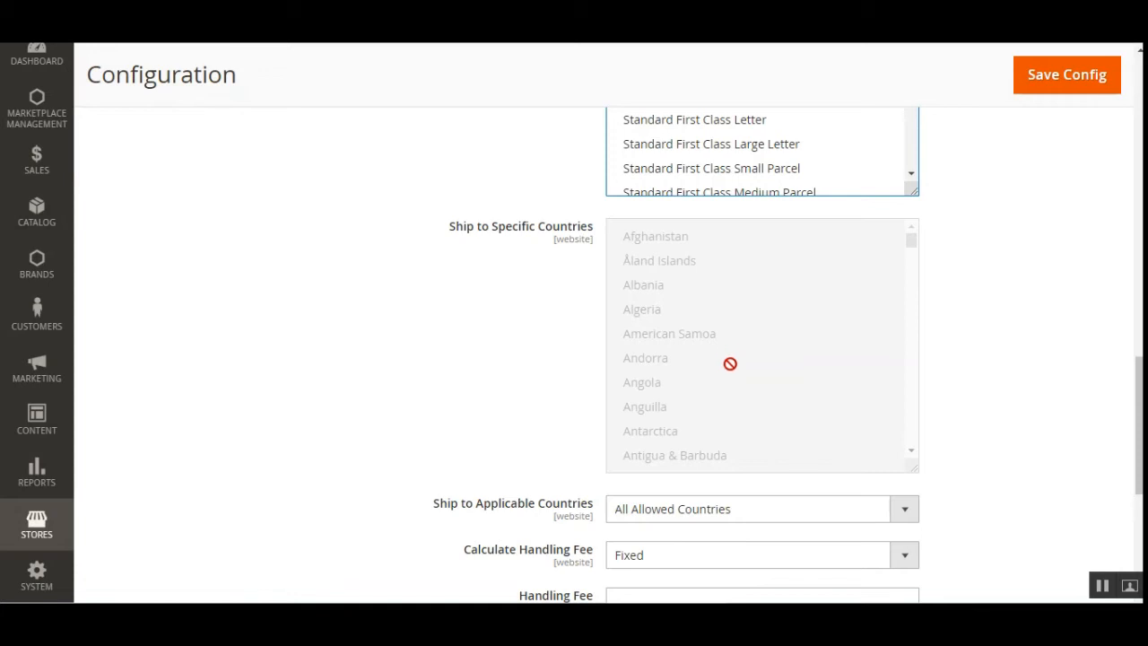
{"action": "left_click", "coordinate": [686, 511]}
{"action": "left_click", "coordinate": [675, 549]}
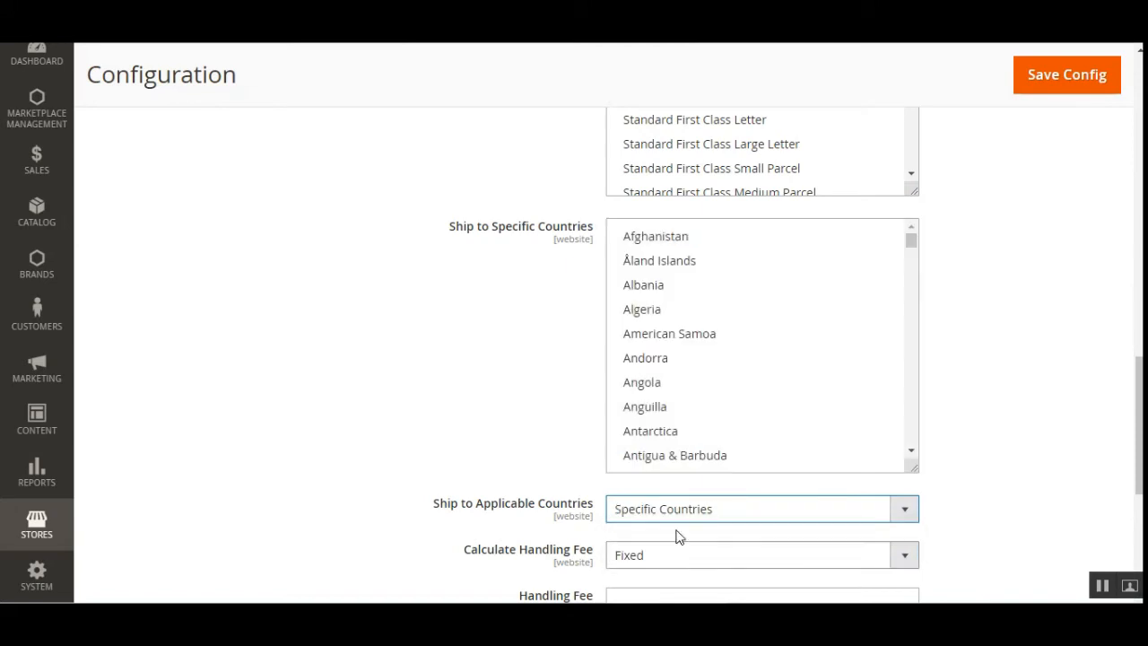
{"action": "left_click", "coordinate": [661, 311]}
{"action": "left_click_drag", "start_coordinate": [661, 314], "coordinate": [668, 456]}
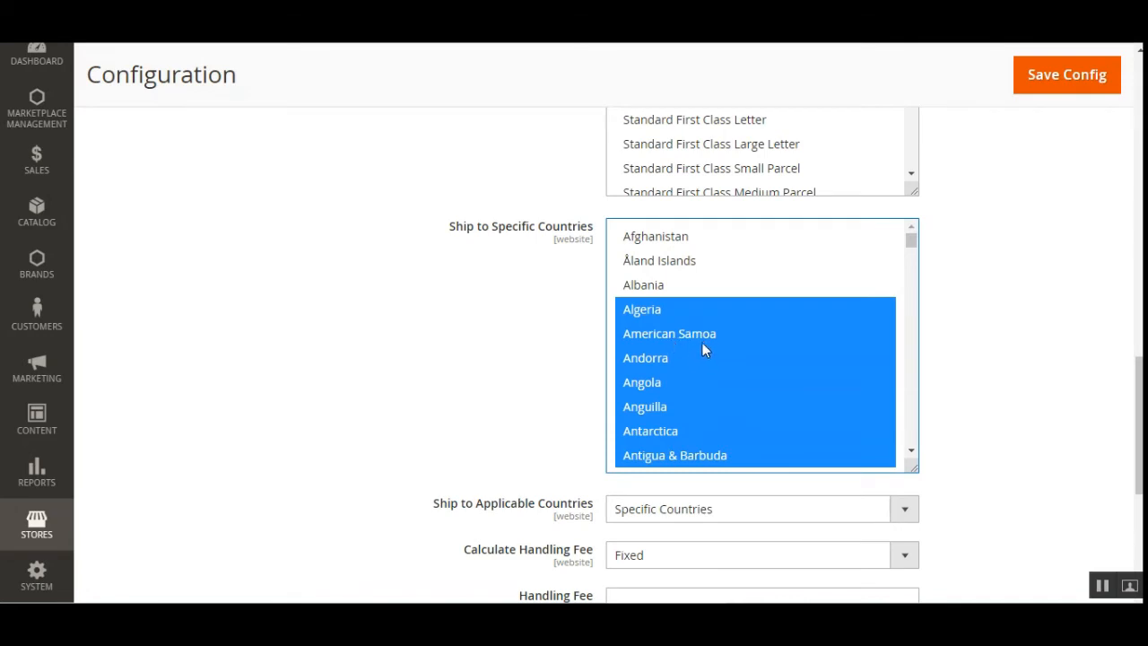
{"action": "scroll", "coordinate": [702, 343], "scroll_direction": "down", "scroll_amount": 2}
{"action": "scroll", "coordinate": [702, 343], "scroll_direction": "up", "scroll_amount": 2}
{"action": "scroll", "coordinate": [702, 358], "scroll_direction": "down", "scroll_amount": 2}
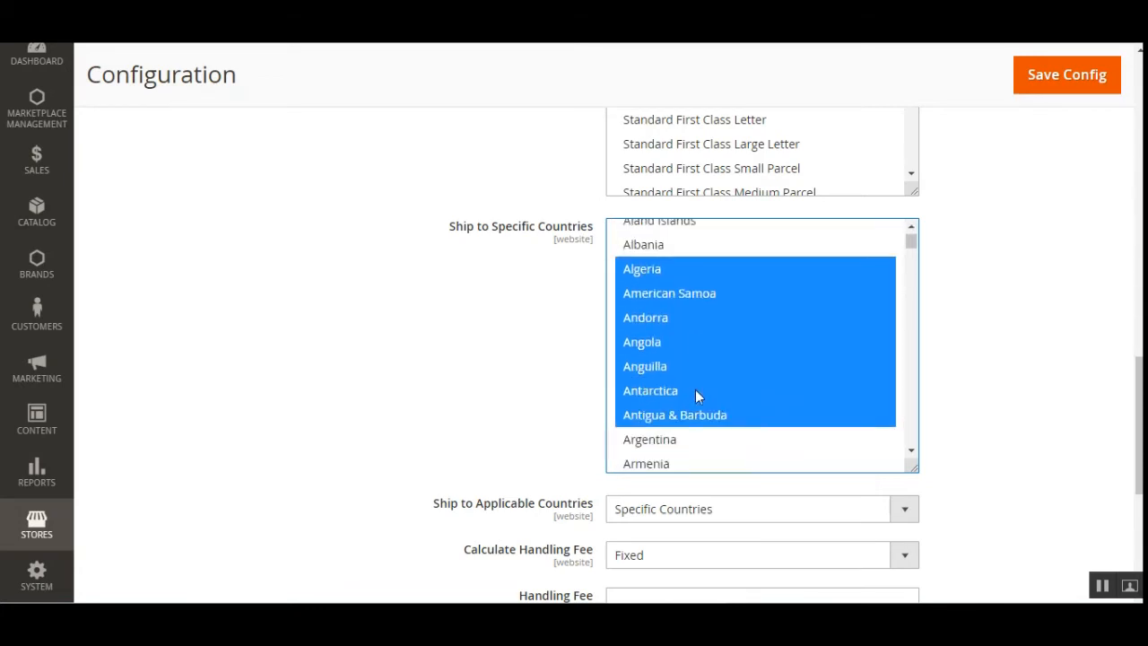
{"action": "scroll", "coordinate": [697, 389], "scroll_direction": "up", "scroll_amount": 2}
{"action": "scroll", "coordinate": [682, 310], "scroll_direction": "down", "scroll_amount": 2}
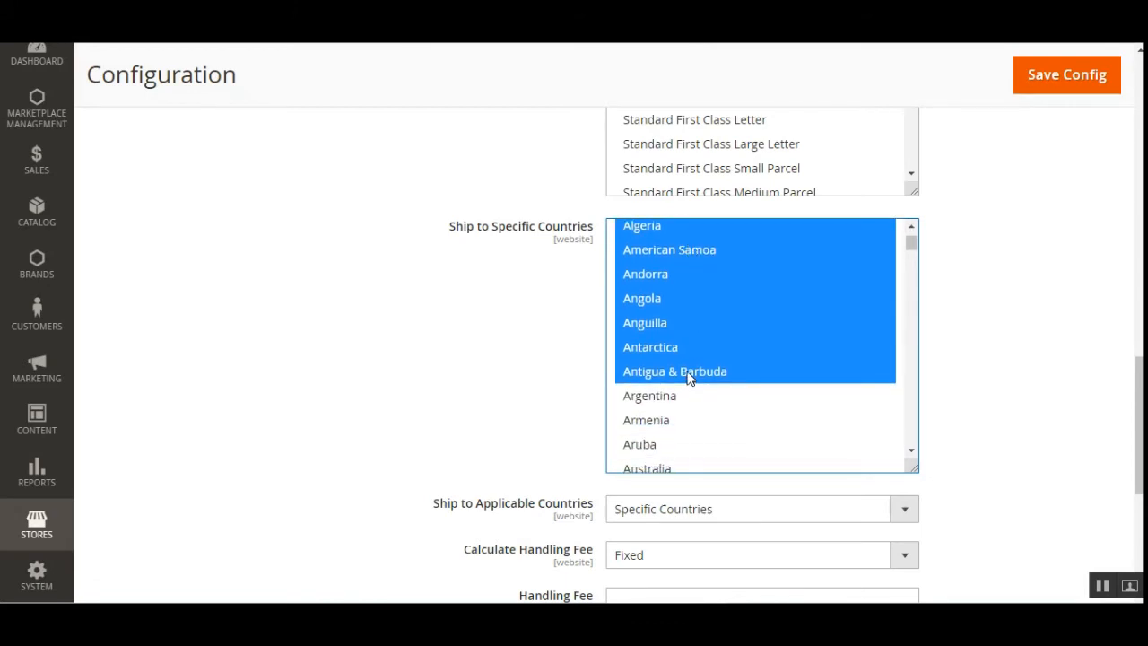
{"action": "left_click", "coordinate": [697, 509]}
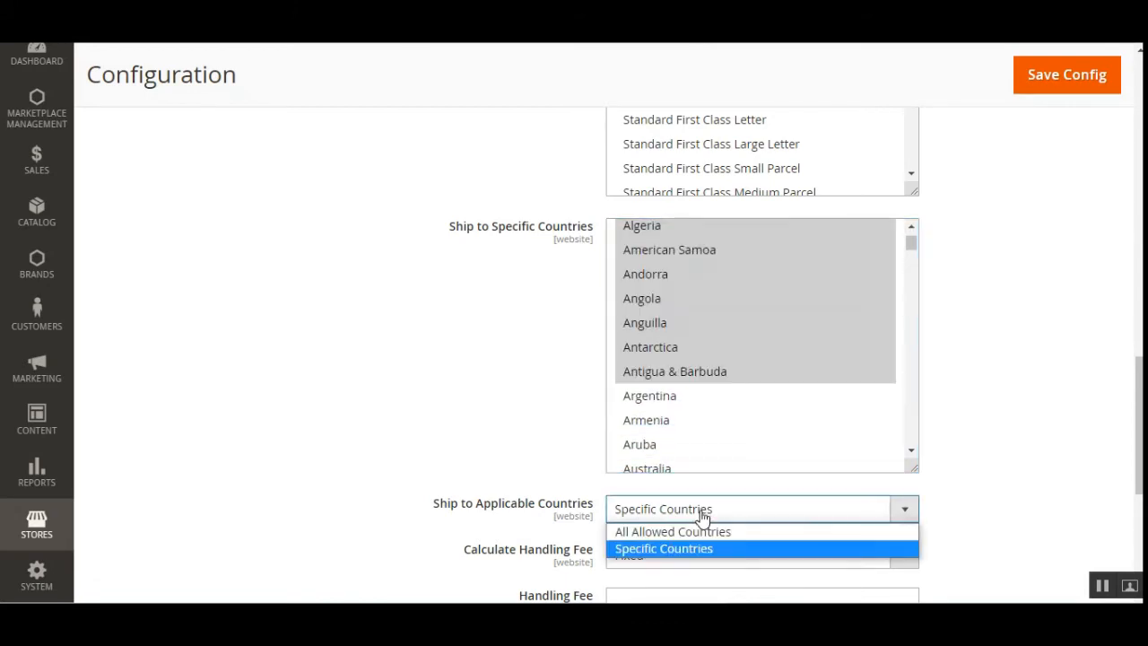
{"action": "left_click", "coordinate": [676, 532]}
Try Percent for Calculate Handling Fee, return it to Fixed and set the Handling Fee to 10
{"action": "scroll", "coordinate": [684, 526], "scroll_direction": "down", "scroll_amount": 2}
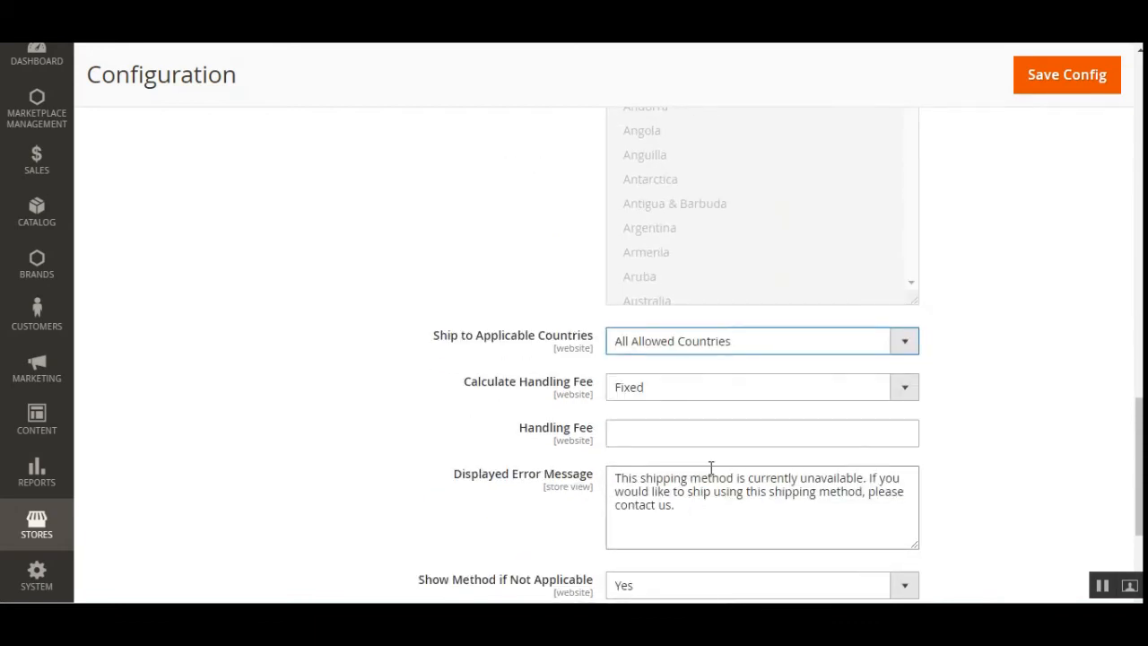
{"action": "left_click", "coordinate": [744, 387]}
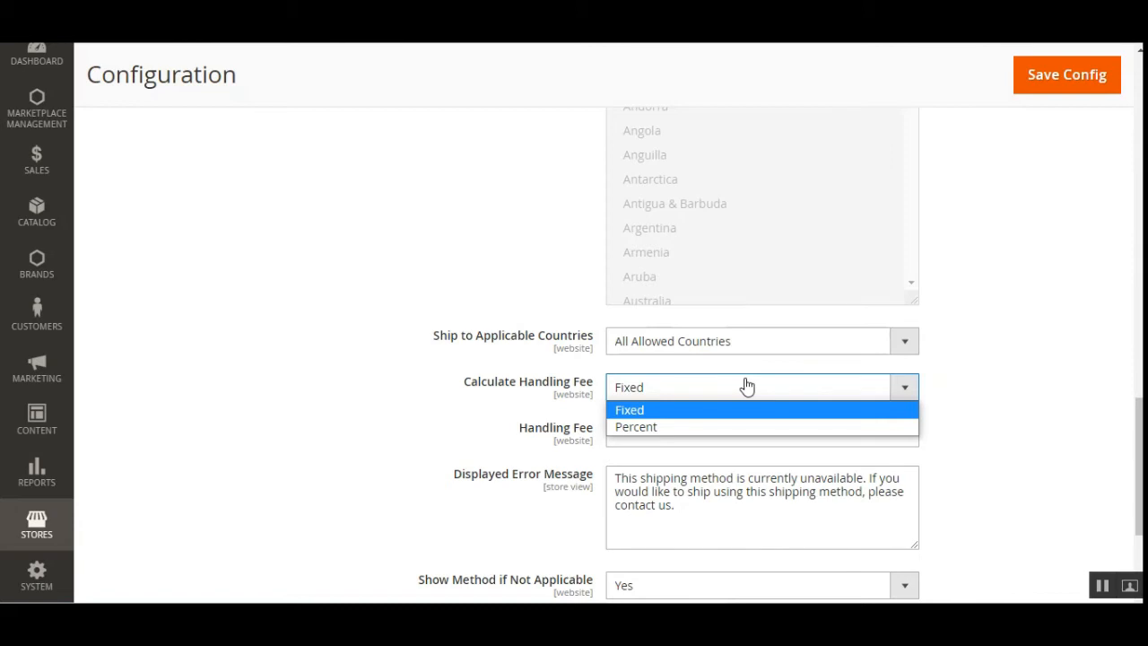
{"action": "left_click", "coordinate": [738, 409]}
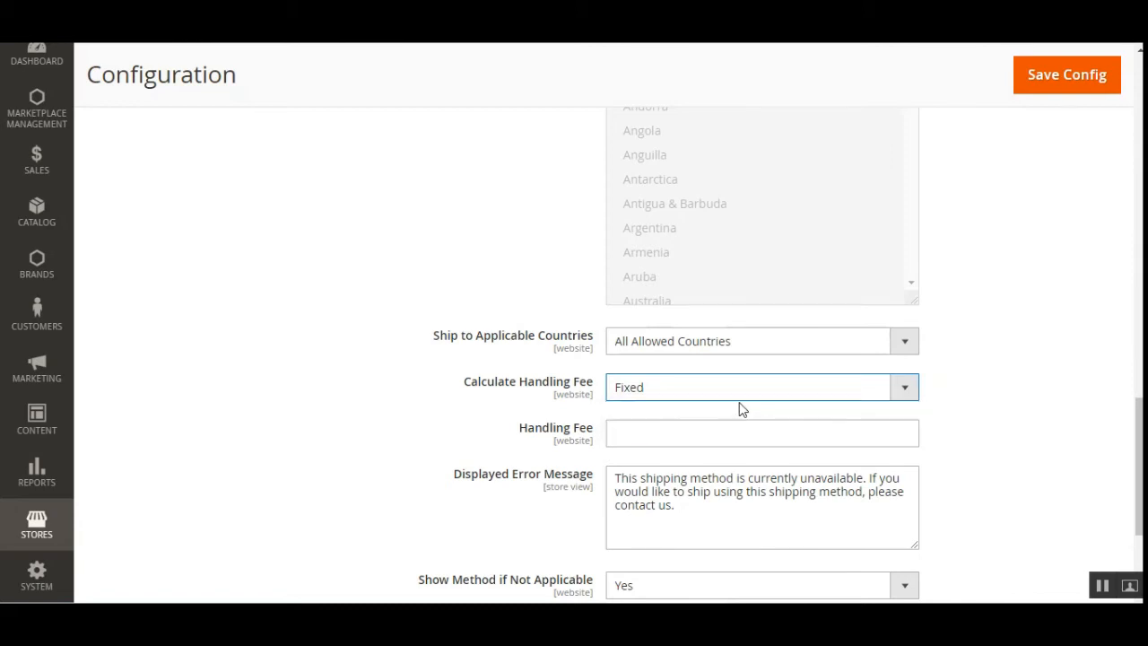
{"action": "left_click", "coordinate": [742, 395]}
{"action": "left_click", "coordinate": [732, 427]}
{"action": "left_click", "coordinate": [735, 395]}
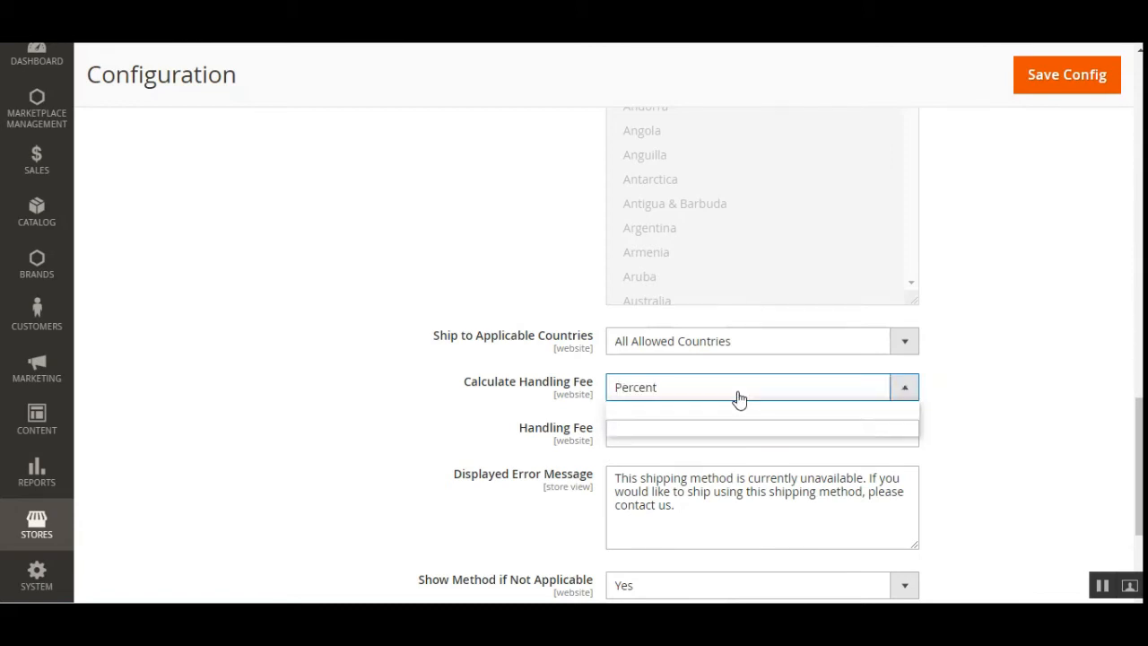
{"action": "left_click", "coordinate": [730, 412]}
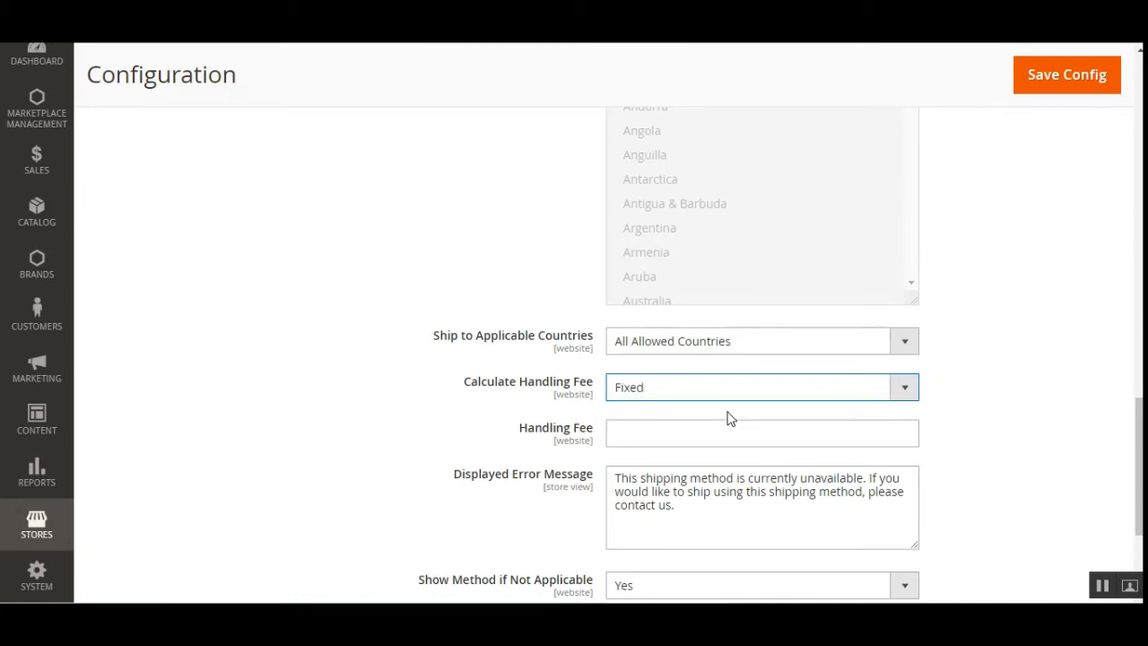
{"action": "left_click", "coordinate": [651, 437]}
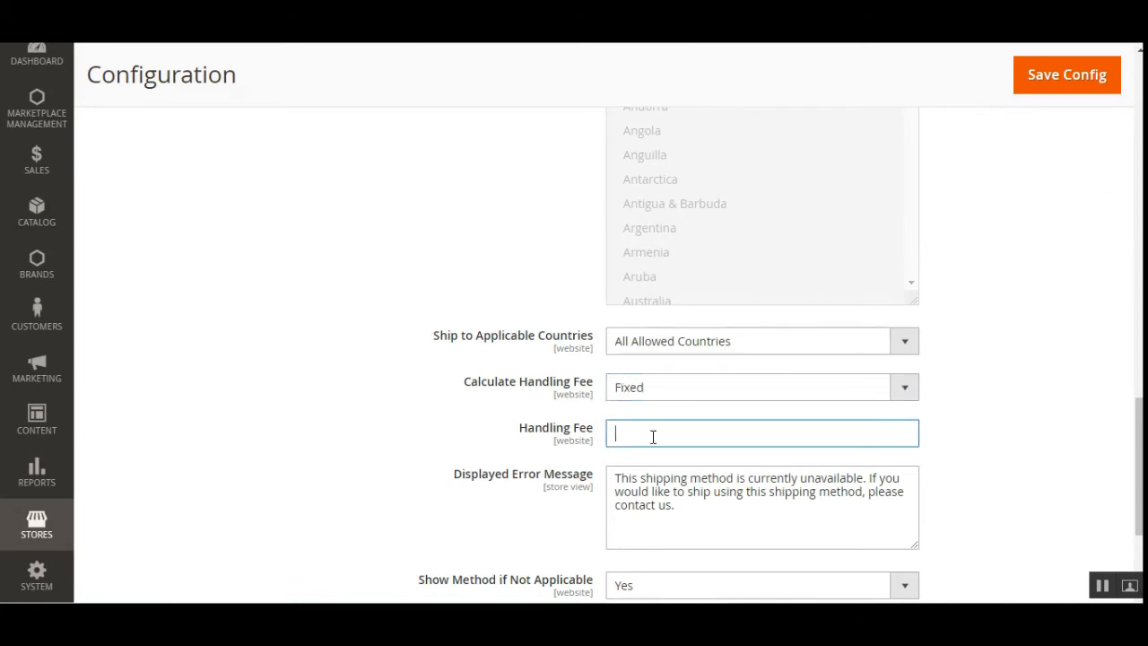
{"action": "type", "text": "10"}
Examine the Displayed Error Message field and the Show Method if Not Applicable and Debug options
{"action": "scroll", "coordinate": [723, 502], "scroll_direction": "down", "scroll_amount": 2}
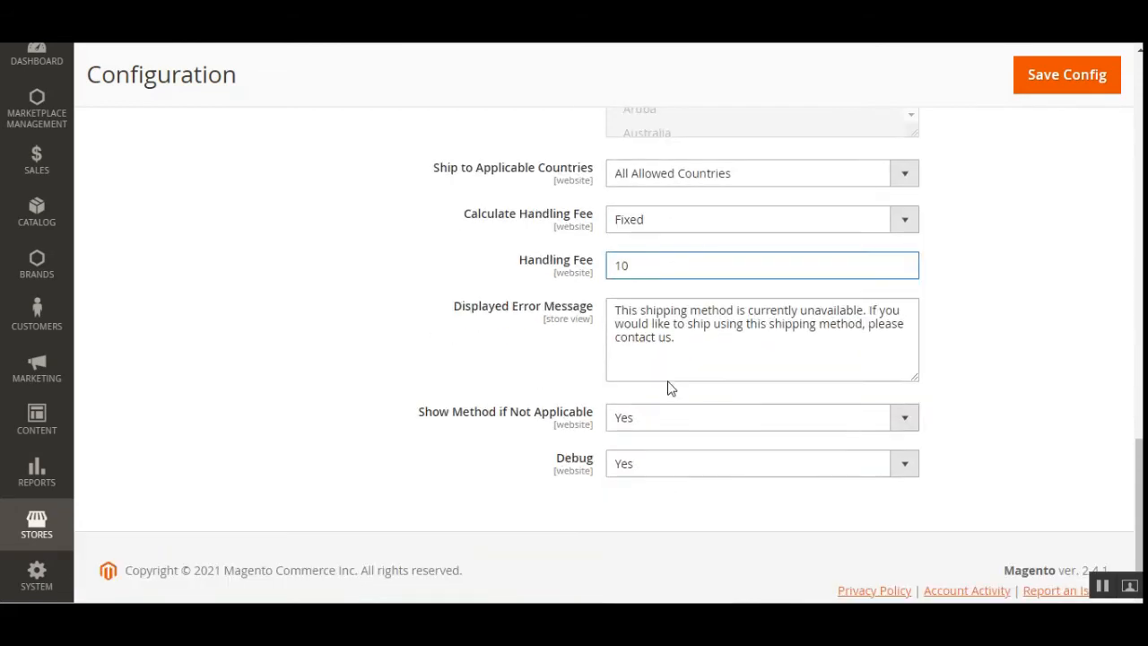
{"action": "left_click", "coordinate": [673, 321]}
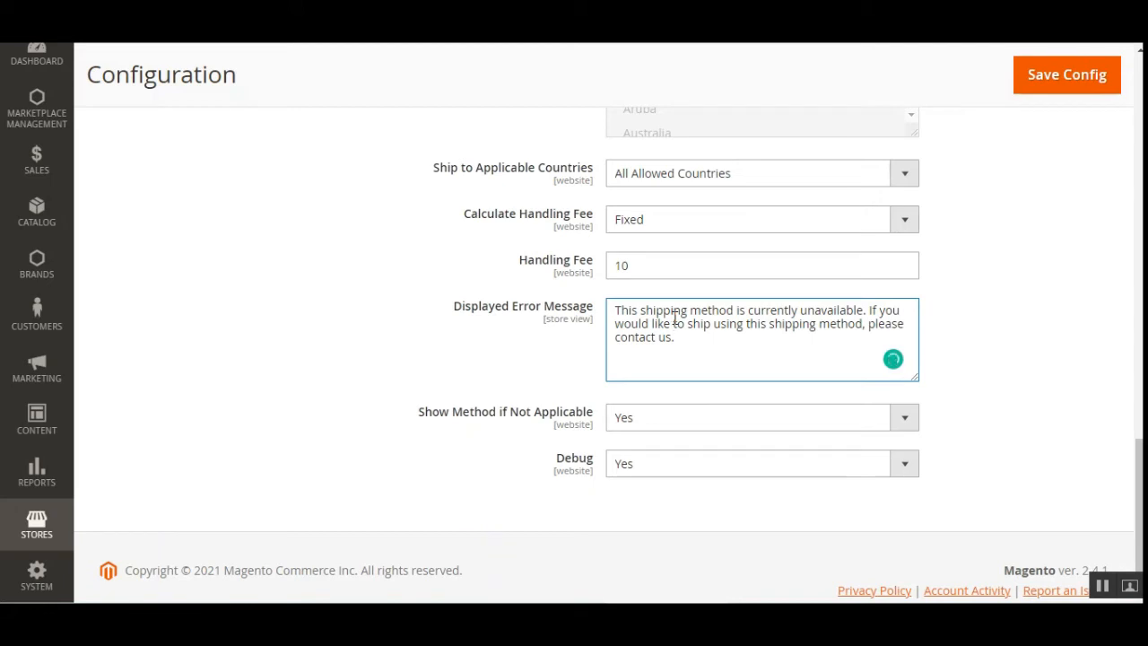
{"action": "left_click", "coordinate": [664, 425]}
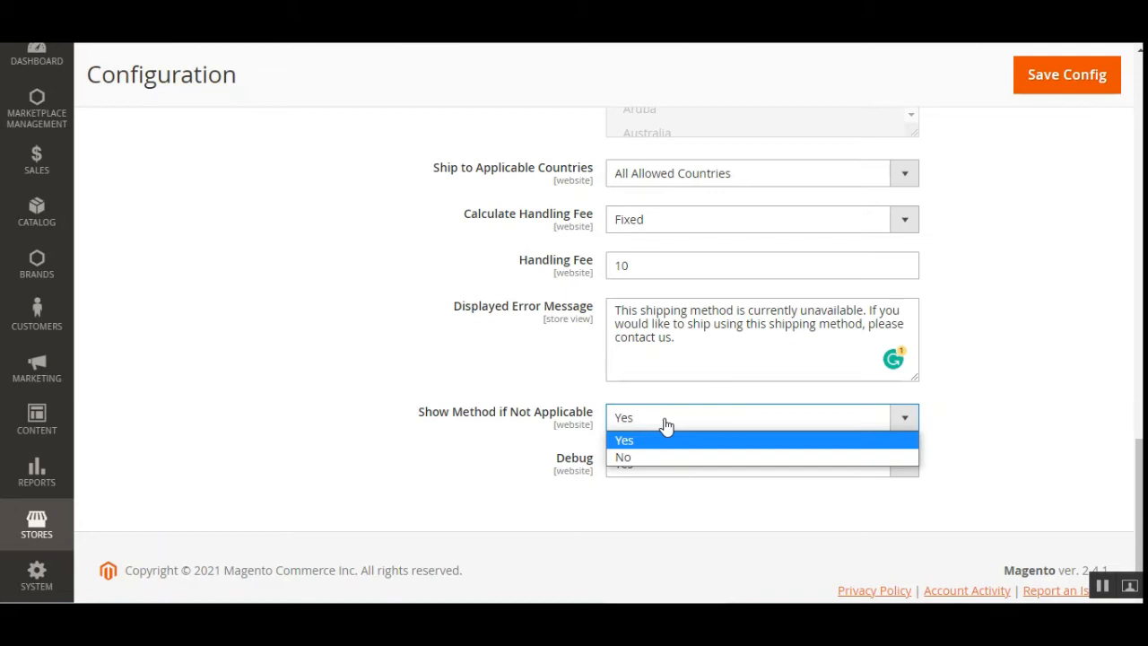
{"action": "left_click", "coordinate": [667, 440]}
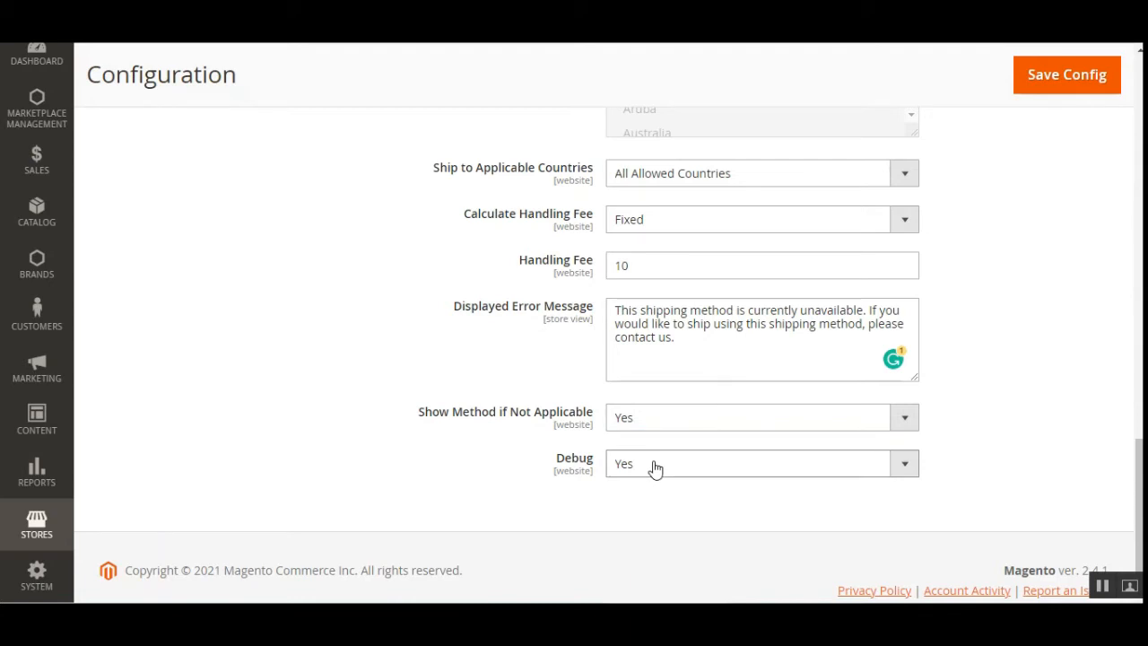
{"action": "left_click", "coordinate": [657, 466]}
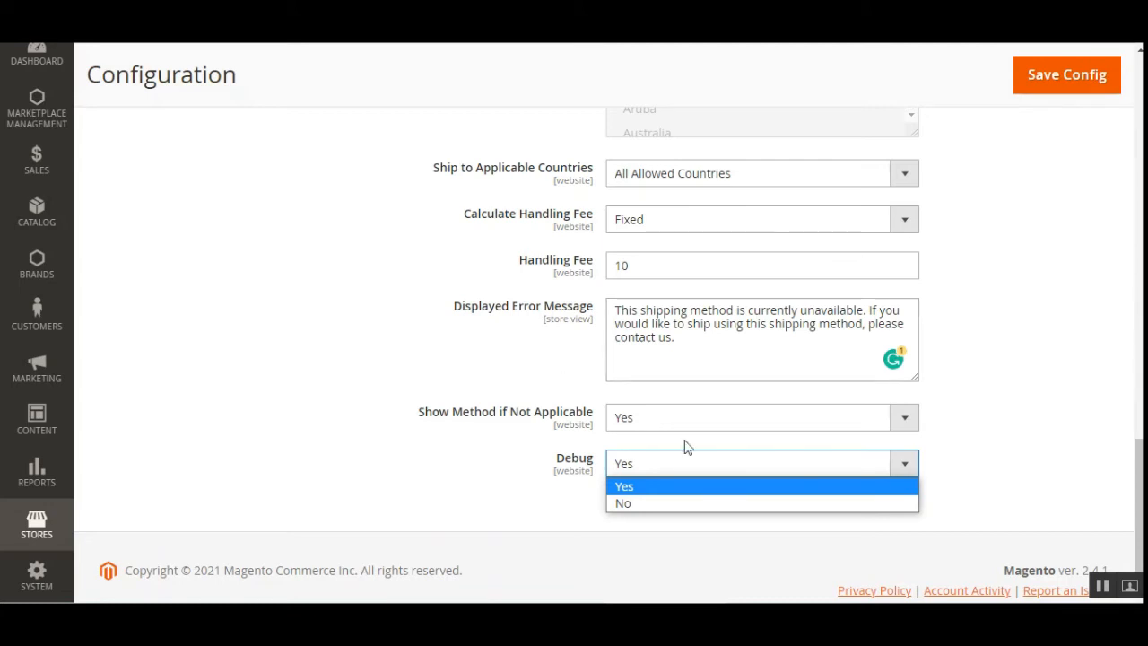
{"action": "left_click", "coordinate": [1036, 273]}
Review the delivery methods list and the Marketplace Royal Mail Shipping settings again from the top
{"action": "left_click_drag", "start_coordinate": [1138, 474], "coordinate": [1138, 162]}
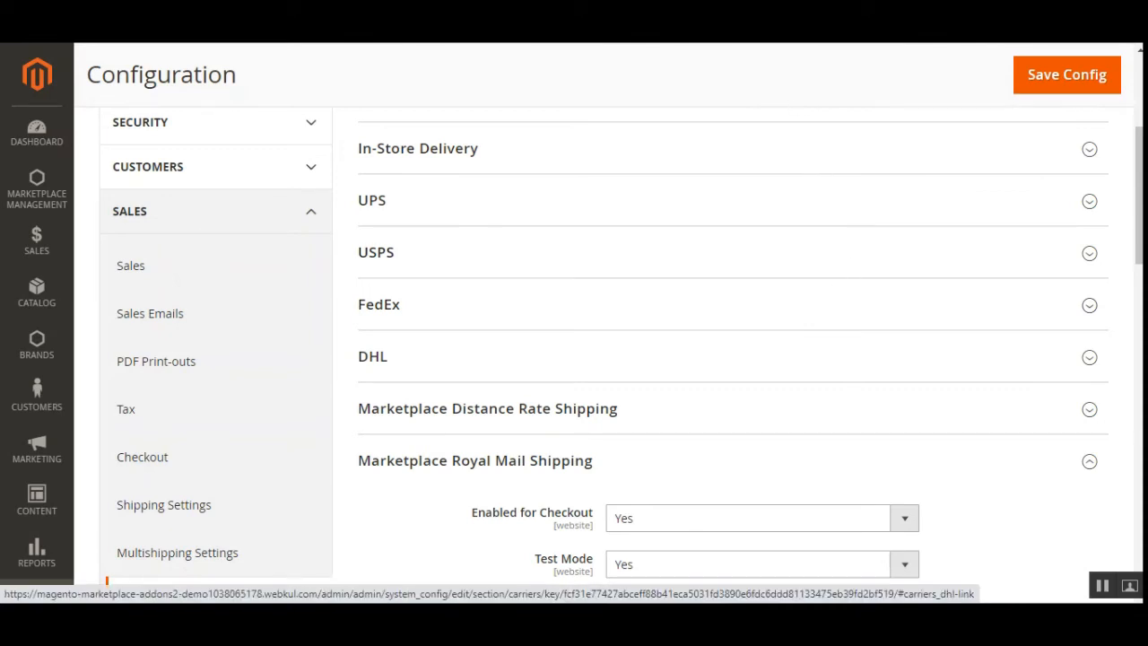
{"action": "scroll", "coordinate": [502, 329], "scroll_direction": "up", "scroll_amount": 3}
{"action": "scroll", "coordinate": [412, 361], "scroll_direction": "down", "scroll_amount": 3}
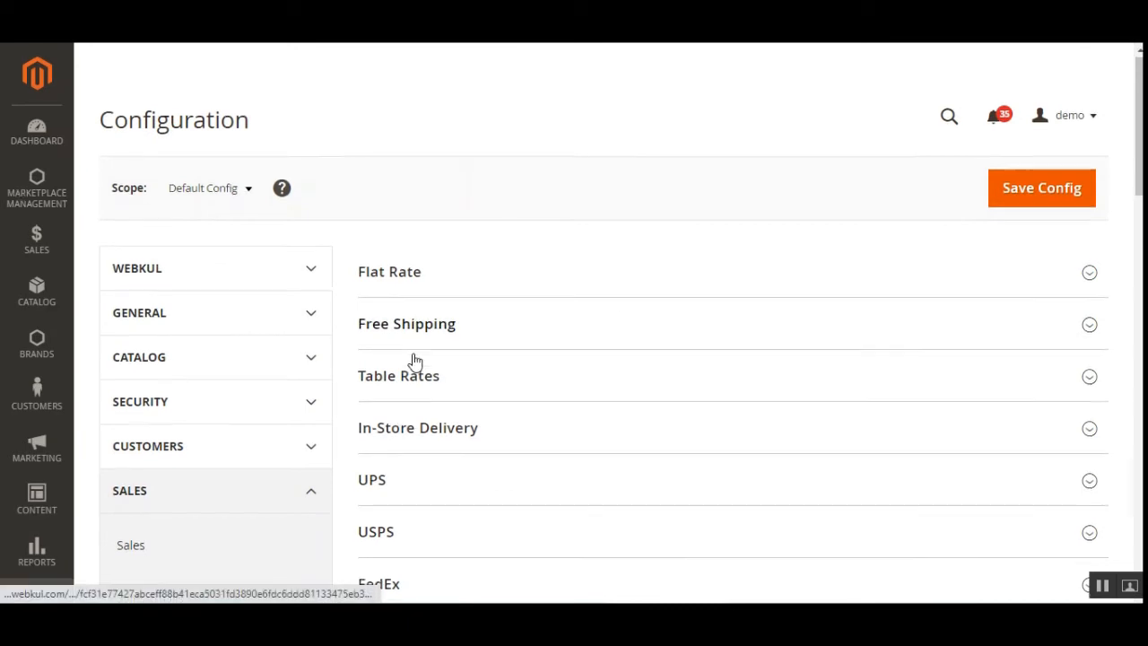
{"action": "scroll", "coordinate": [638, 425], "scroll_direction": "down", "scroll_amount": 4}
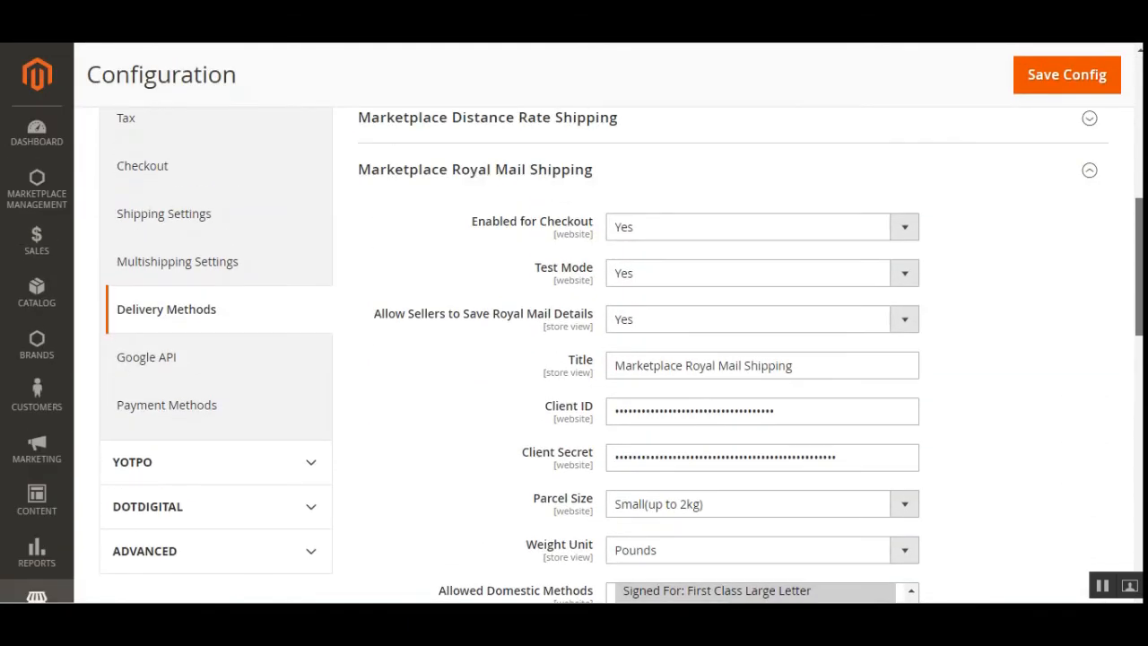
{"action": "scroll", "coordinate": [574, 358], "scroll_direction": "down", "scroll_amount": 5}
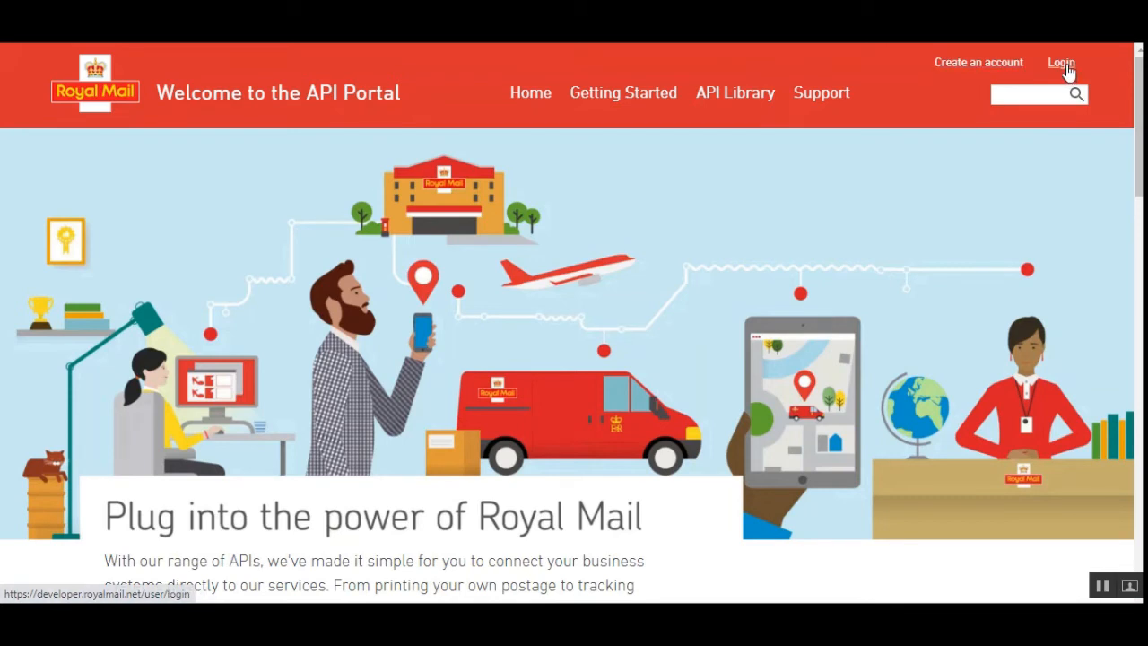
Open the new account registration form on the Royal Mail API Portal and enter the account's e-mail address
{"action": "left_click", "coordinate": [968, 64]}
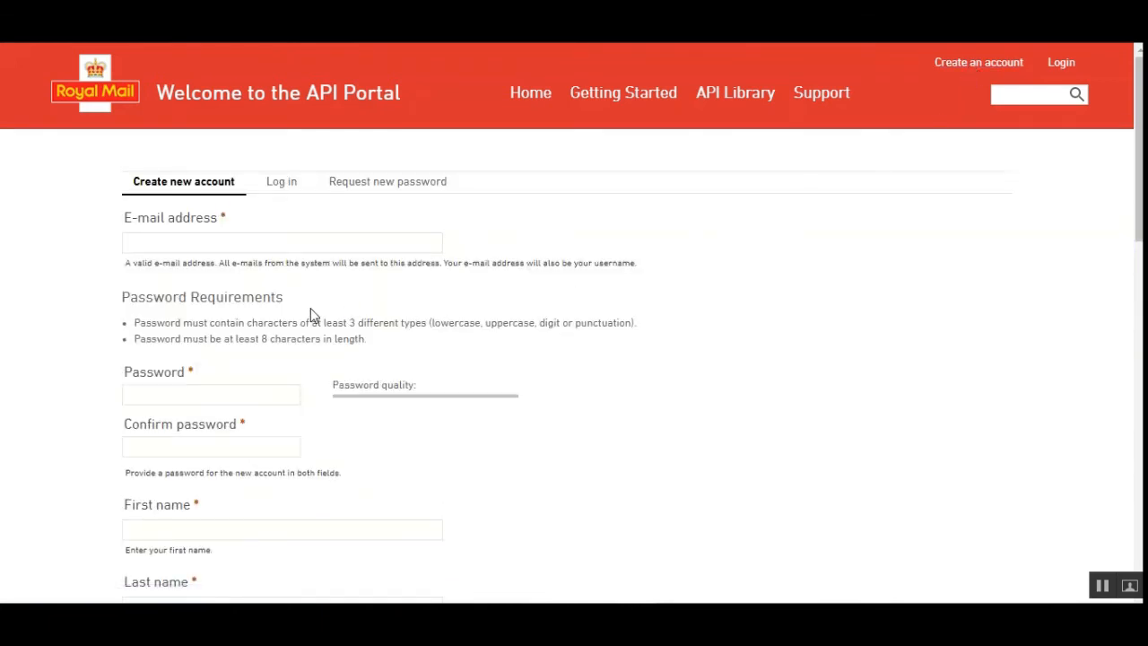
{"action": "left_click", "coordinate": [294, 244]}
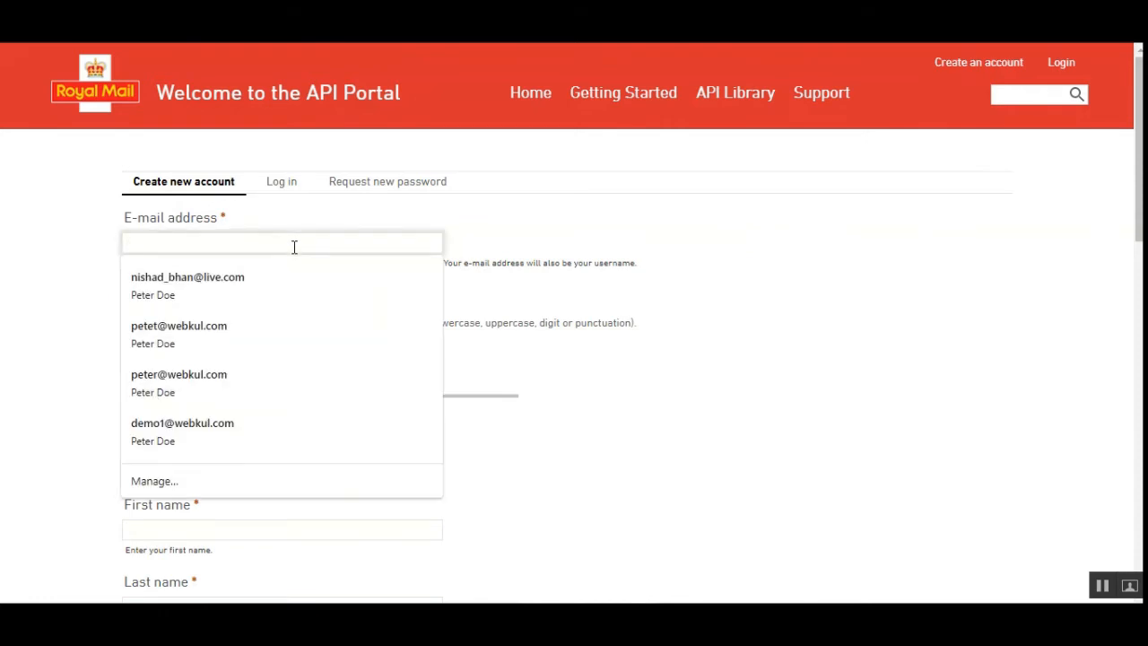
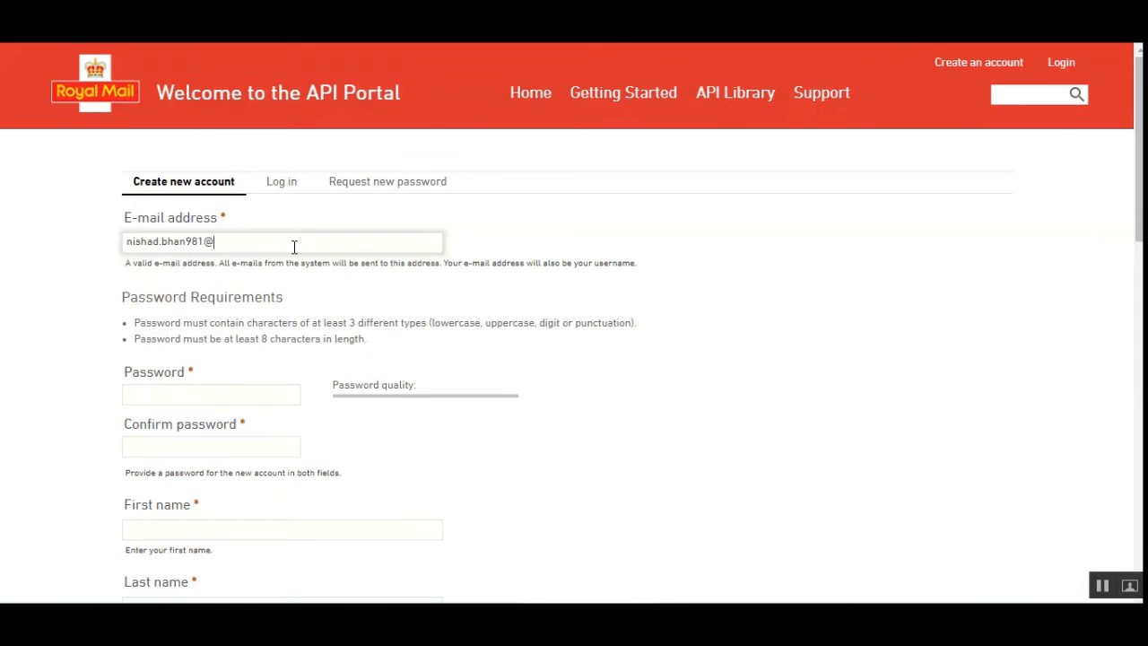
Enter the account password in the Password field and repeat it in Confirm password
{"action": "left_click", "coordinate": [165, 395]}
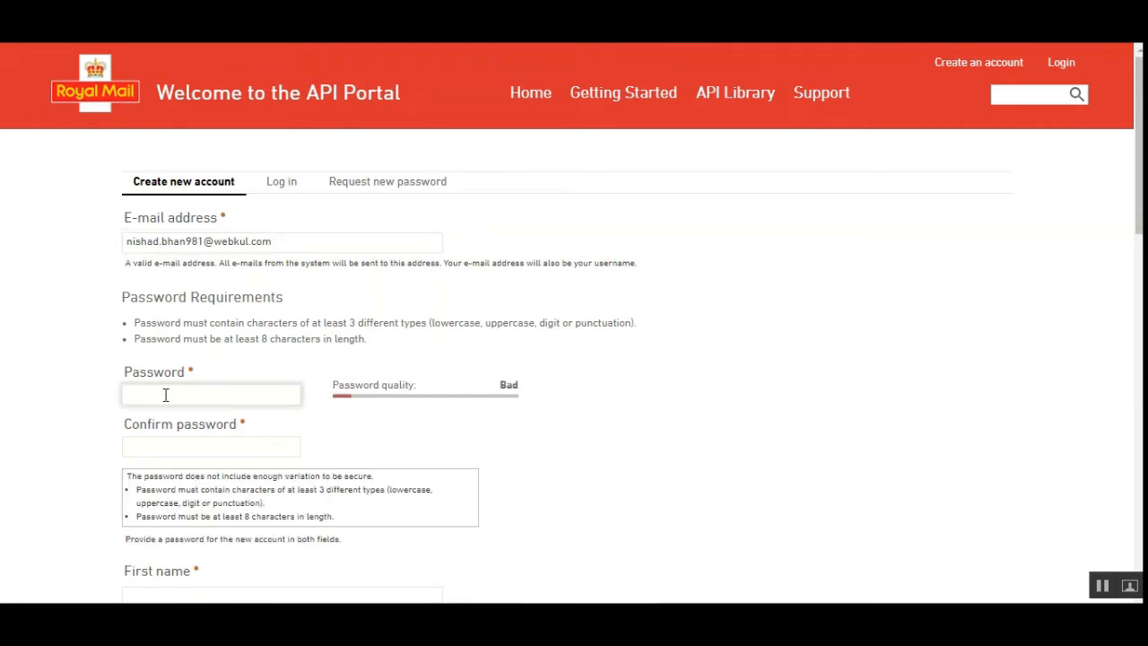
{"action": "type", "text": "••••••••••"}
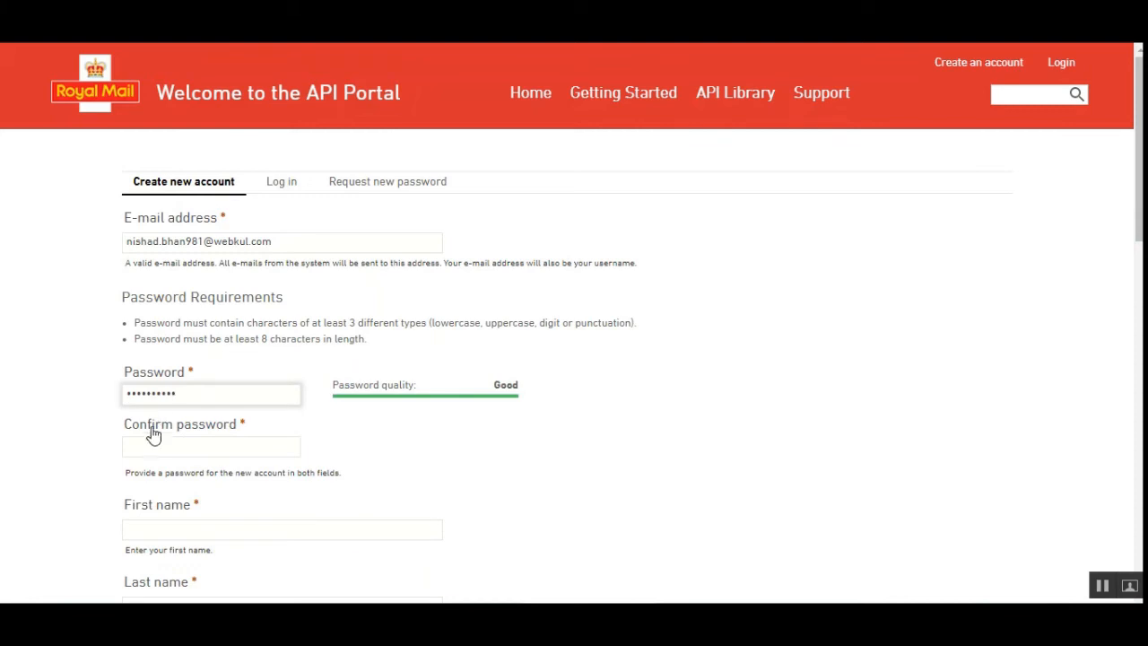
{"action": "left_click", "coordinate": [154, 446]}
{"action": "type", "text": "•••••"}
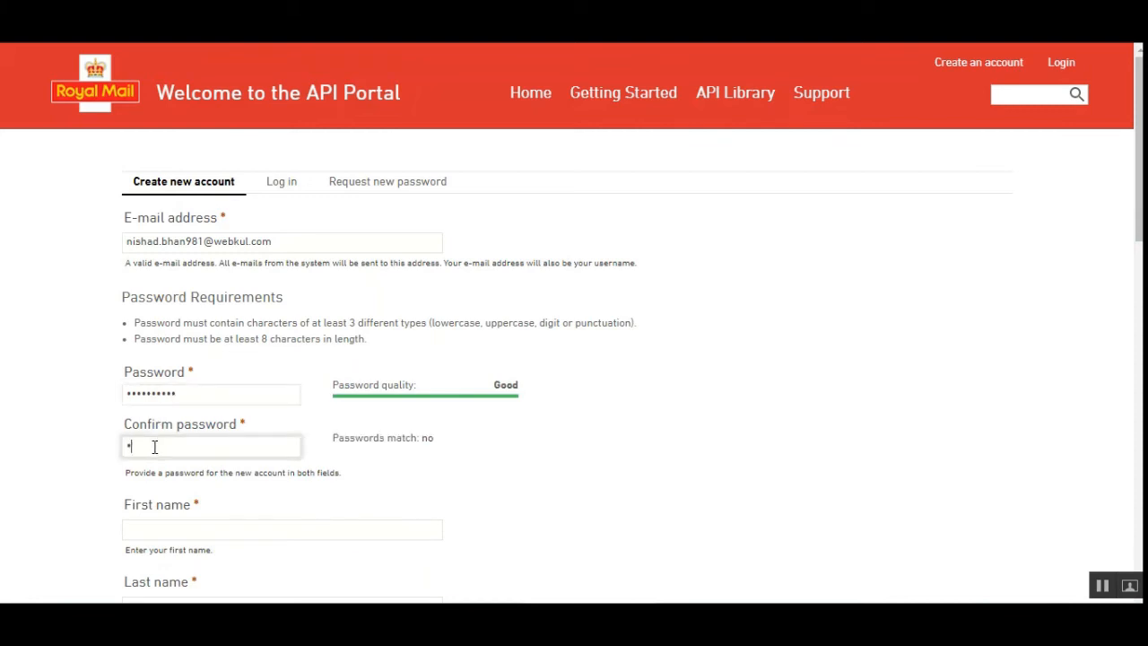
{"action": "type", "text": "•••••"}
Fill in the first name, last name and developer organization from a saved autofill entry
{"action": "scroll", "coordinate": [180, 467], "scroll_direction": "down", "scroll_amount": 2}
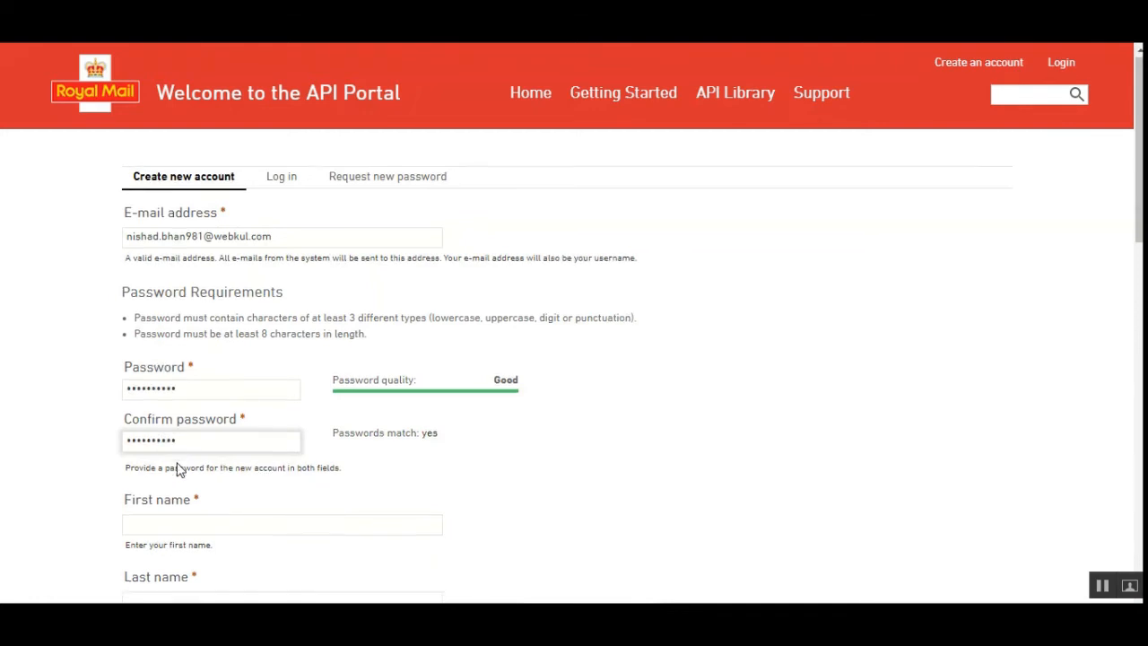
{"action": "left_click", "coordinate": [189, 361]}
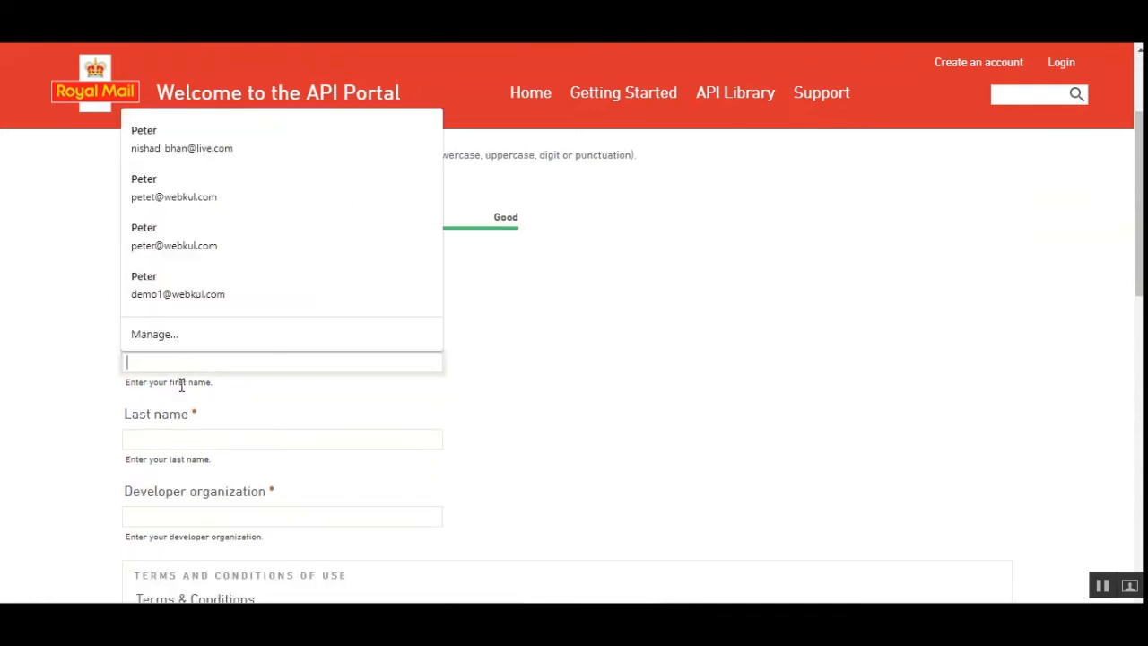
{"action": "left_click", "coordinate": [171, 228]}
{"action": "scroll", "coordinate": [323, 495], "scroll_direction": "down", "scroll_amount": 2}
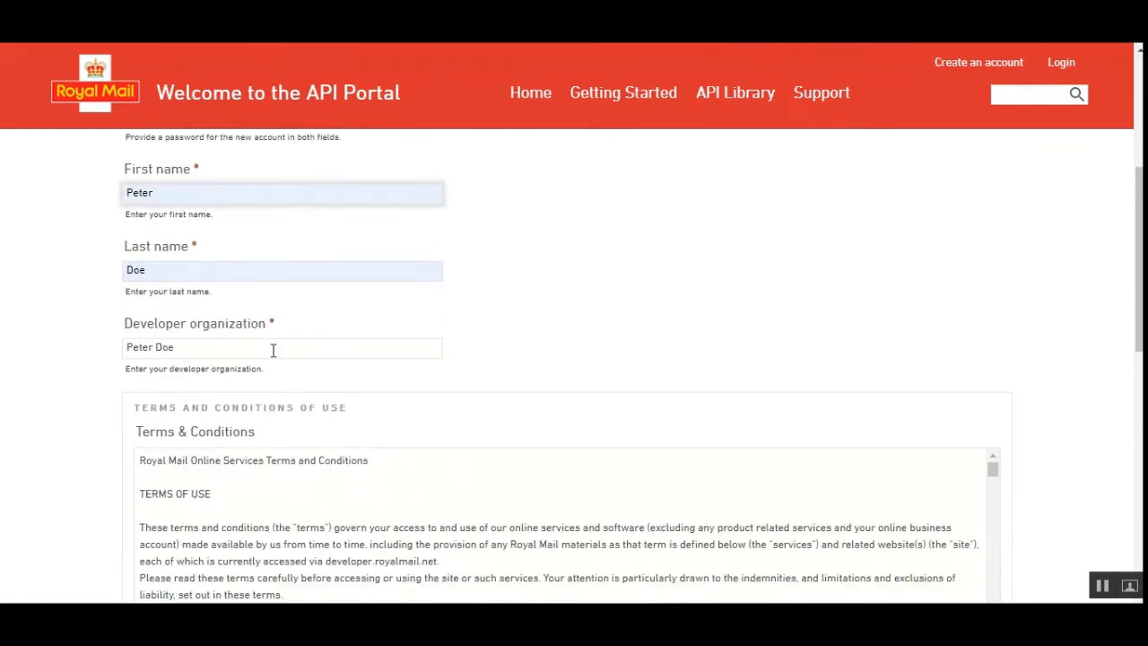
Accept the Terms & Conditions of Use in the registration form
{"action": "scroll", "coordinate": [281, 447], "scroll_direction": "down", "scroll_amount": 3}
{"action": "scroll", "coordinate": [282, 446], "scroll_direction": "down", "scroll_amount": 4}
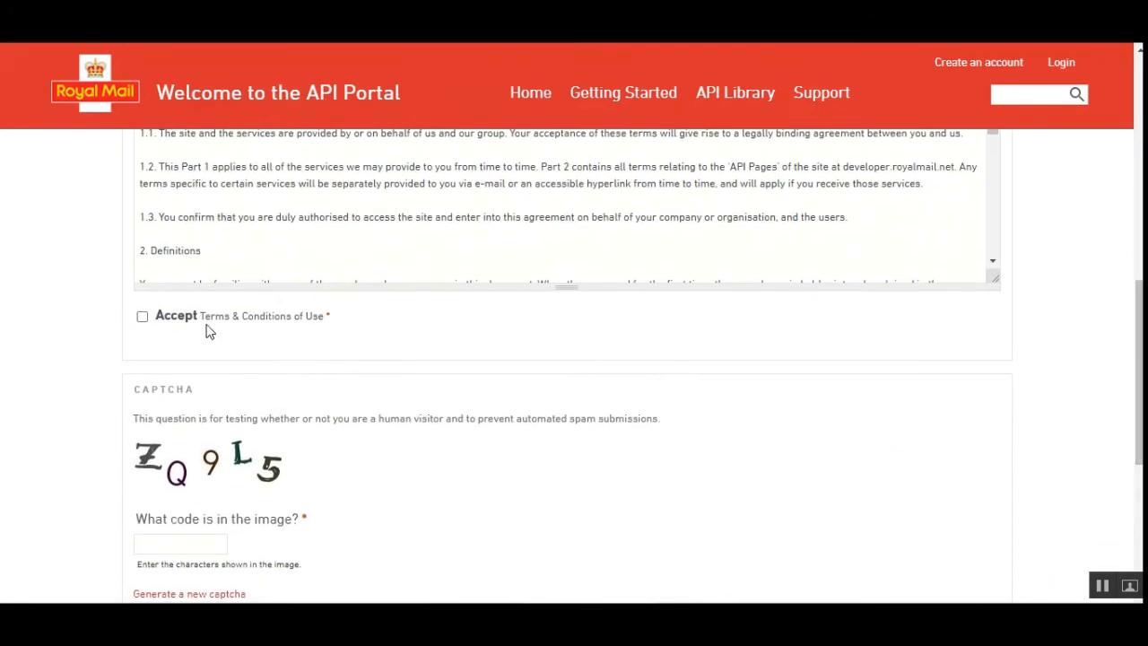
{"action": "left_click", "coordinate": [142, 323]}
Enter the CAPTCHA code shown in the image and submit the form to create the new account
{"action": "scroll", "coordinate": [225, 482], "scroll_direction": "down", "scroll_amount": 1}
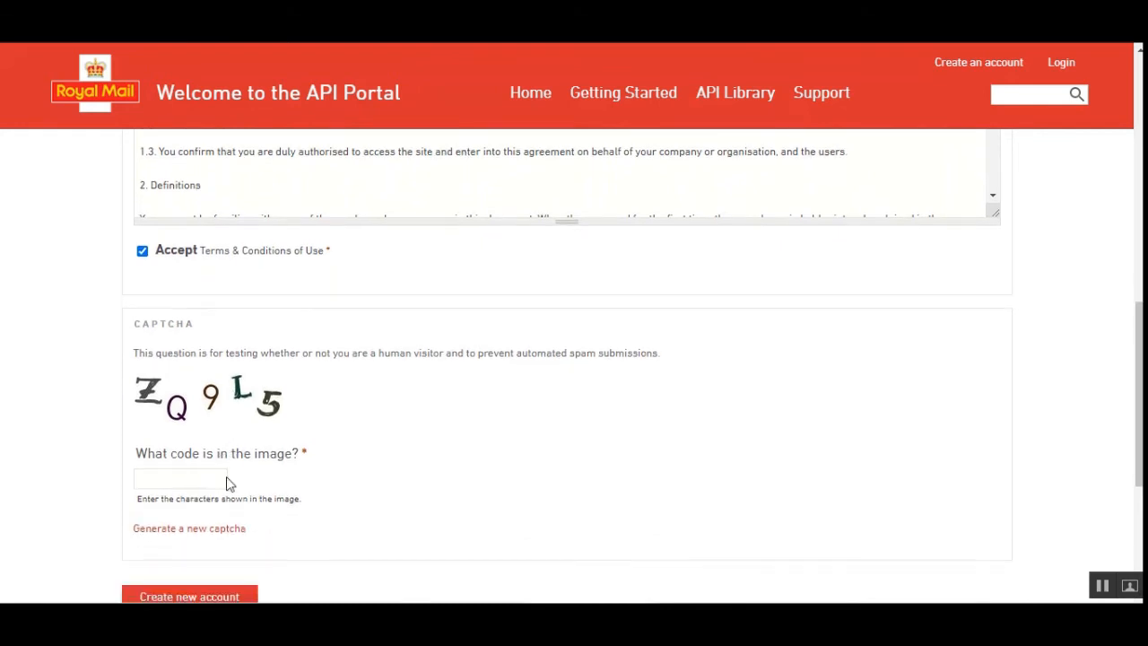
{"action": "left_click", "coordinate": [191, 460]}
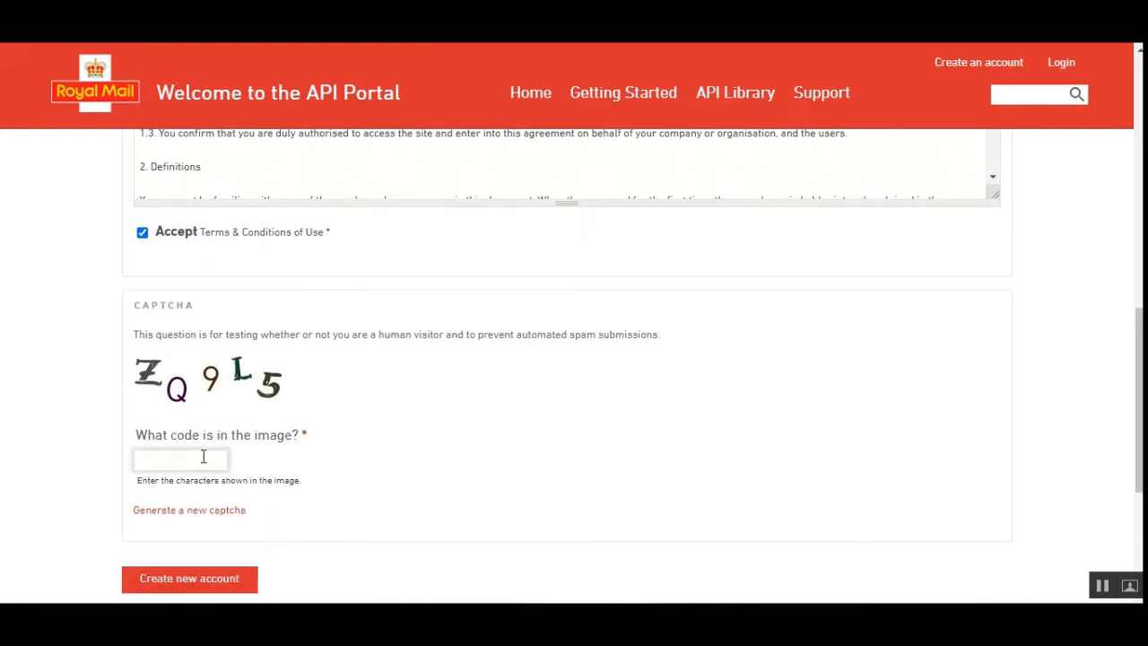
{"action": "type", "text": "ZQ9L5"}
{"action": "scroll", "coordinate": [248, 545], "scroll_direction": "down", "scroll_amount": 1}
{"action": "left_click", "coordinate": [200, 504]}
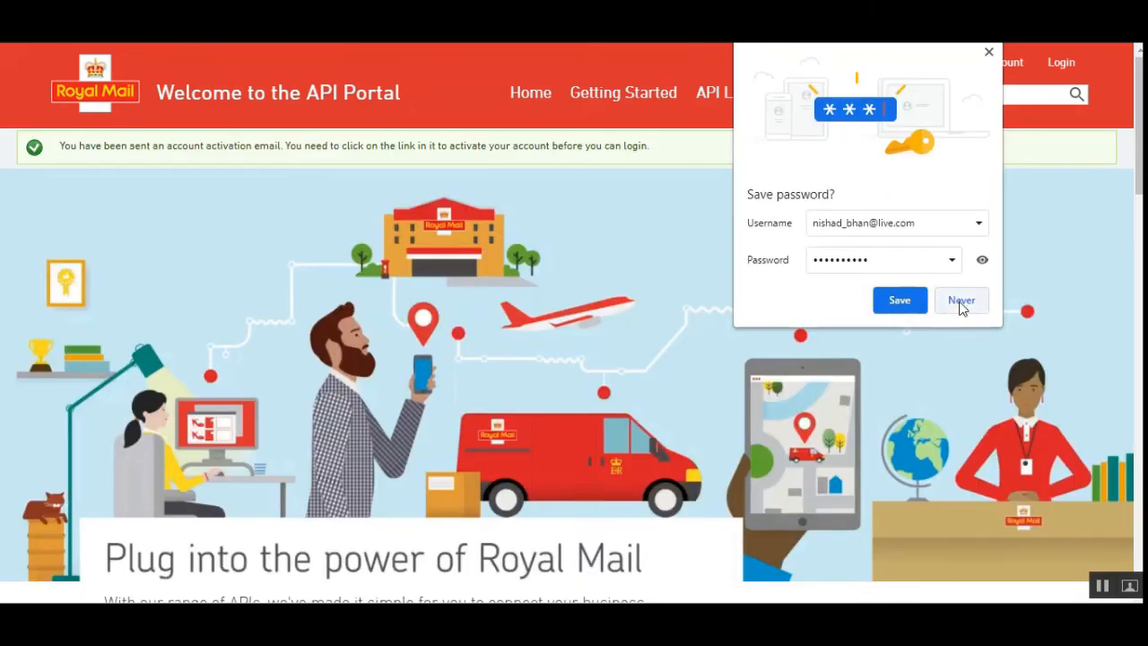
Decline saving the password in the browser and open the API Portal login
{"action": "left_click", "coordinate": [961, 306]}
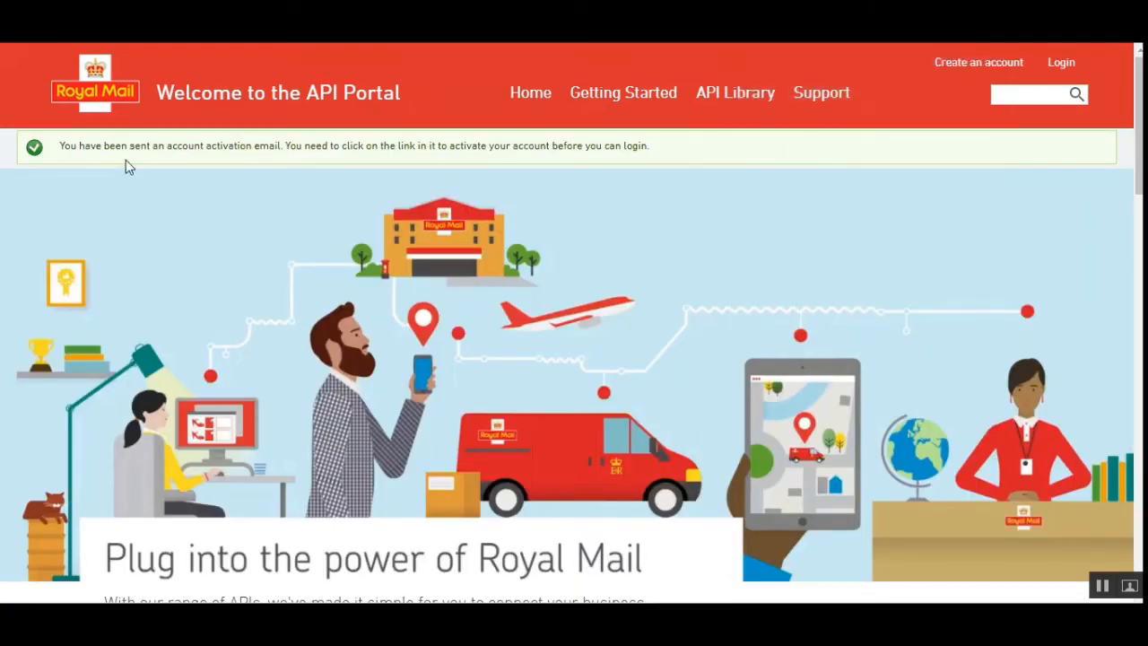
{"action": "left_click_drag", "start_coordinate": [111, 146], "coordinate": [276, 150]}
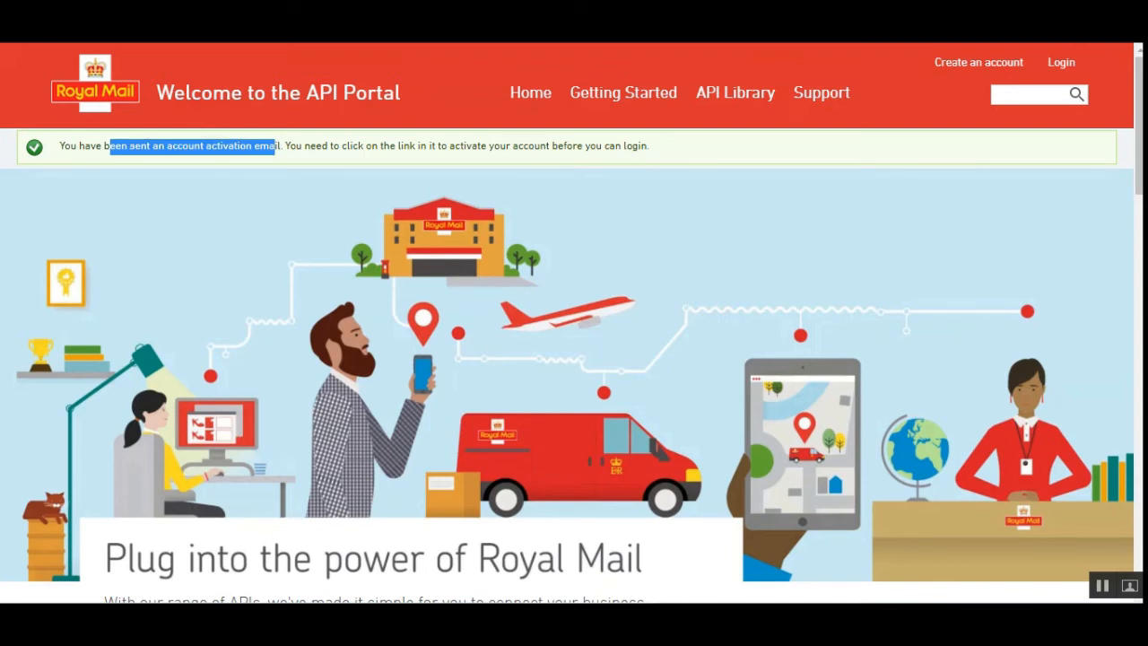
{"action": "left_click", "coordinate": [1063, 66]}
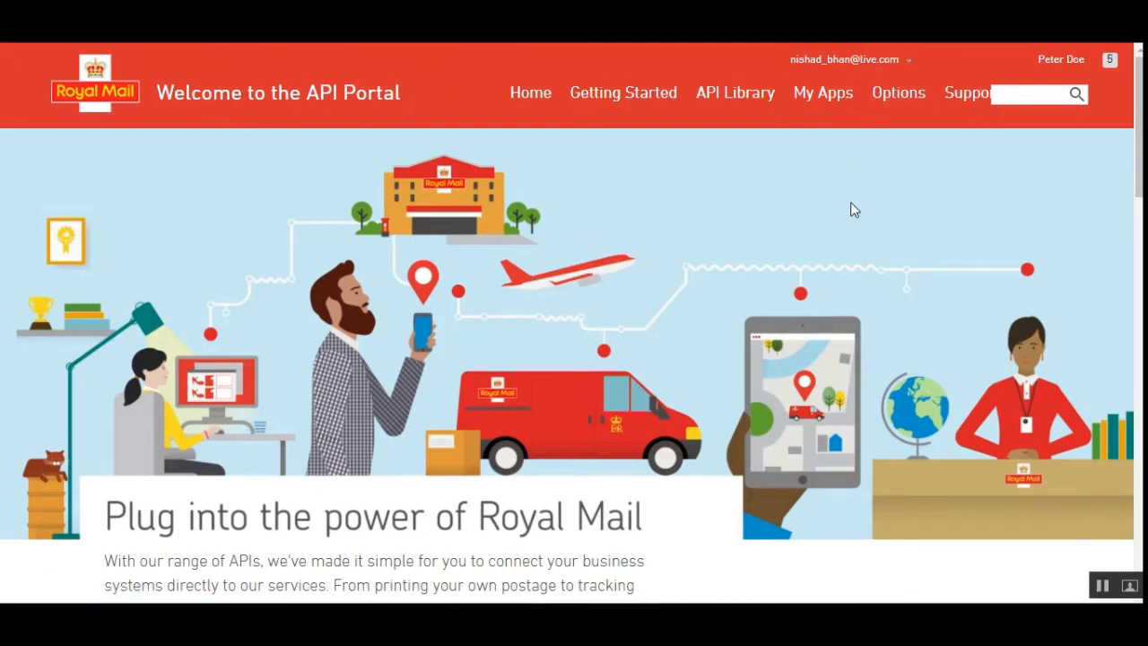
Start creating a new app from My Apps and read the requirements for the application name
{"action": "left_click", "coordinate": [840, 122]}
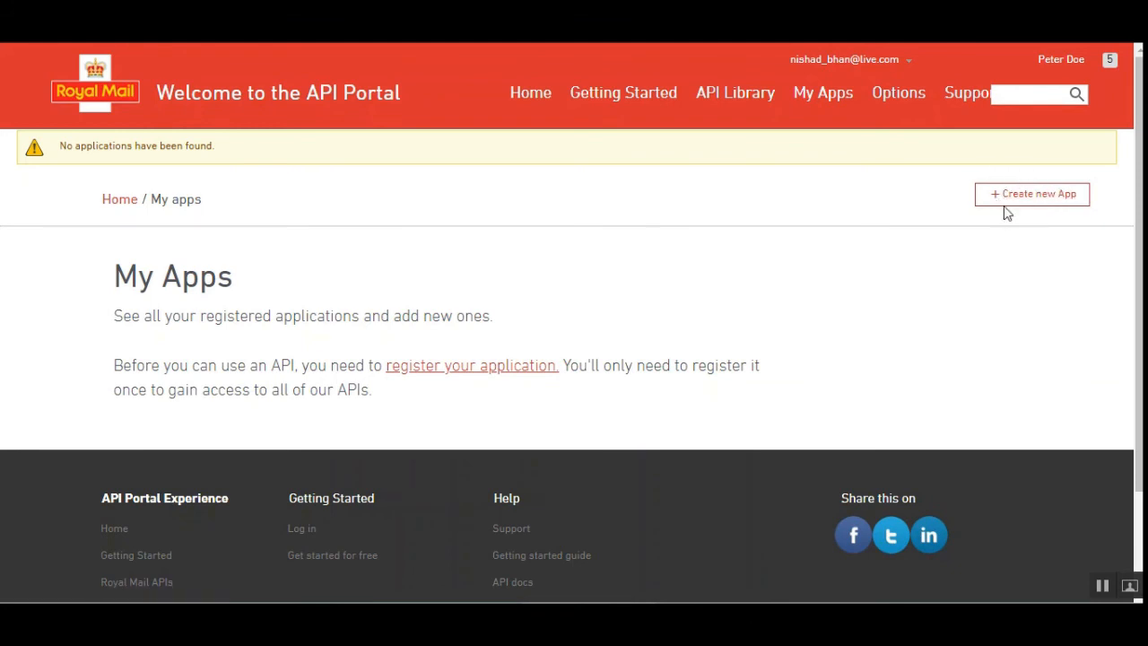
{"action": "left_click", "coordinate": [1034, 195]}
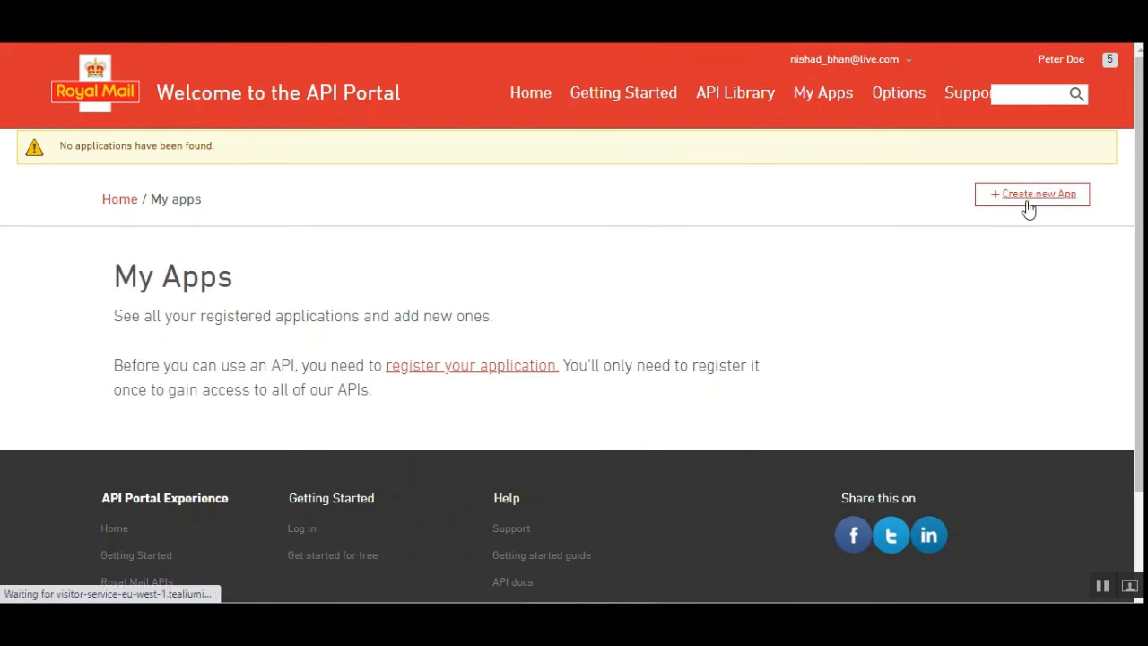
{"action": "scroll", "coordinate": [462, 359], "scroll_direction": "down", "scroll_amount": 1}
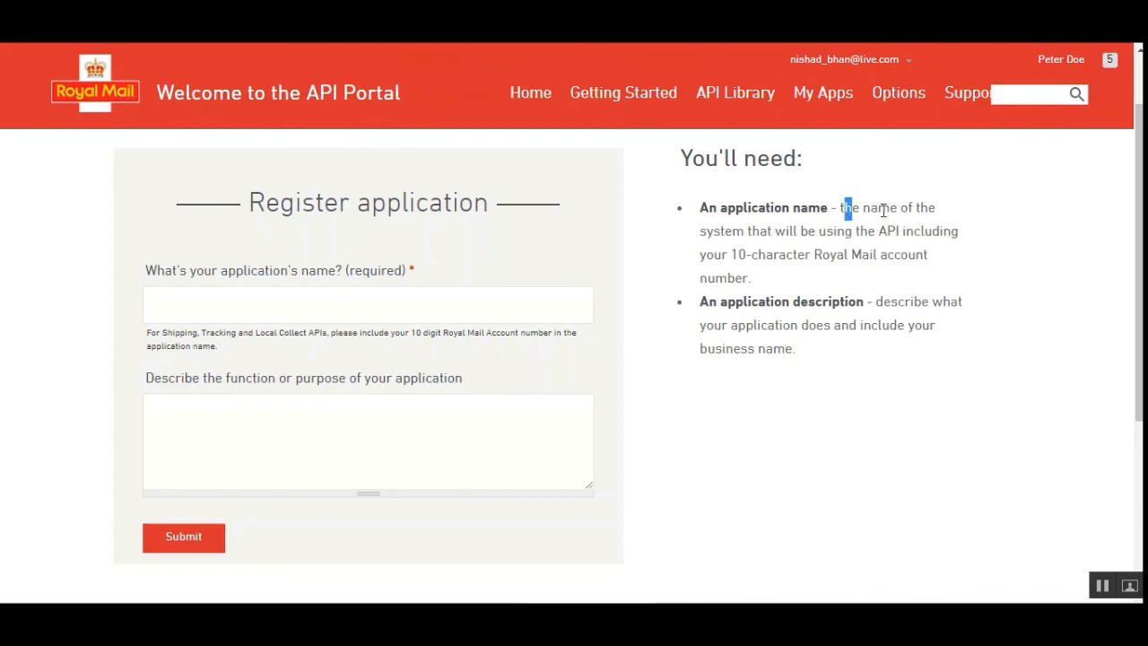
{"action": "left_click_drag", "start_coordinate": [843, 207], "coordinate": [936, 208]}
{"action": "left_click_drag", "start_coordinate": [745, 231], "coordinate": [944, 237]}
{"action": "left_click_drag", "start_coordinate": [705, 255], "coordinate": [958, 266]}
{"action": "left_click_drag", "start_coordinate": [709, 279], "coordinate": [749, 279]}
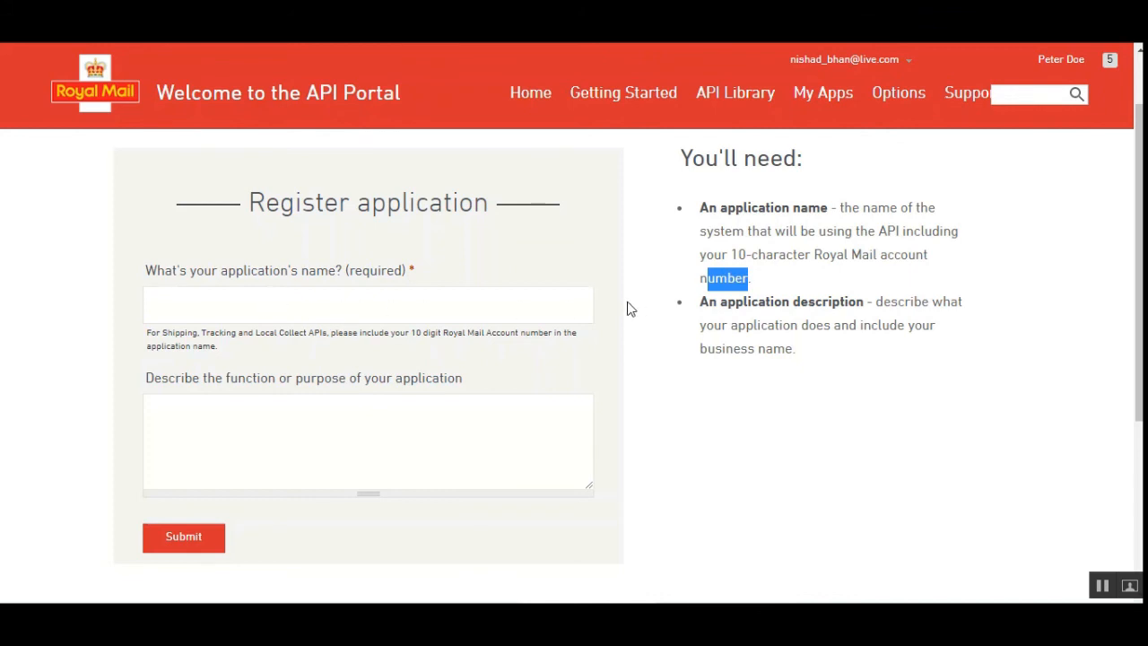
Register the application under the name "test application", leaving its description empty
{"action": "left_click", "coordinate": [279, 313]}
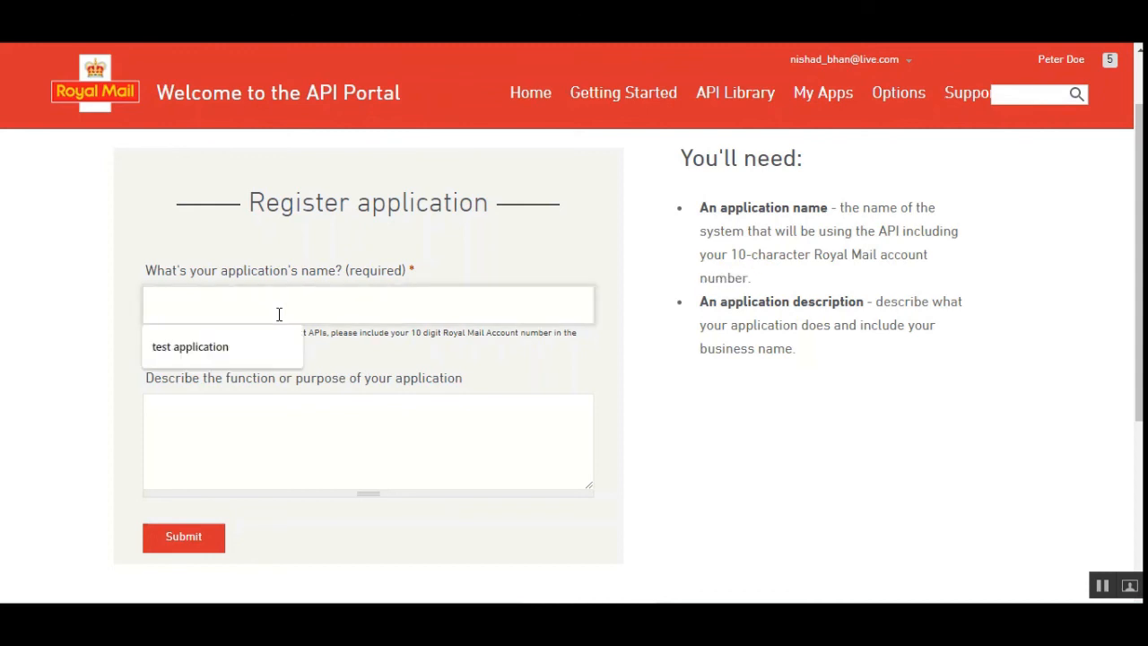
{"action": "left_click", "coordinate": [238, 351]}
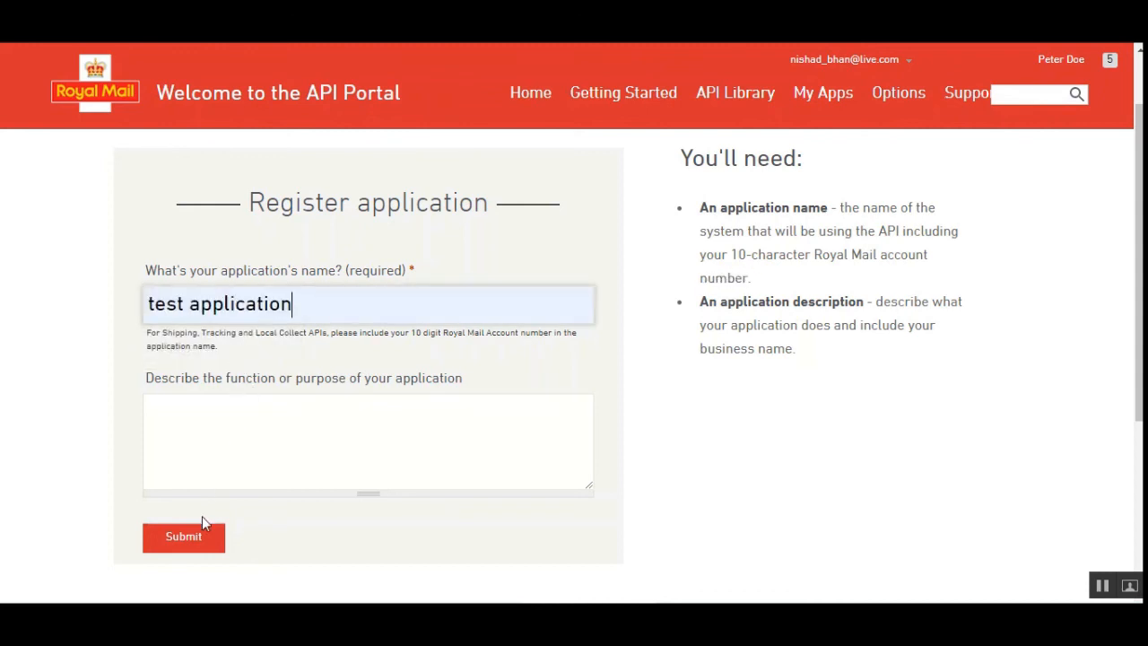
{"action": "left_click", "coordinate": [228, 432]}
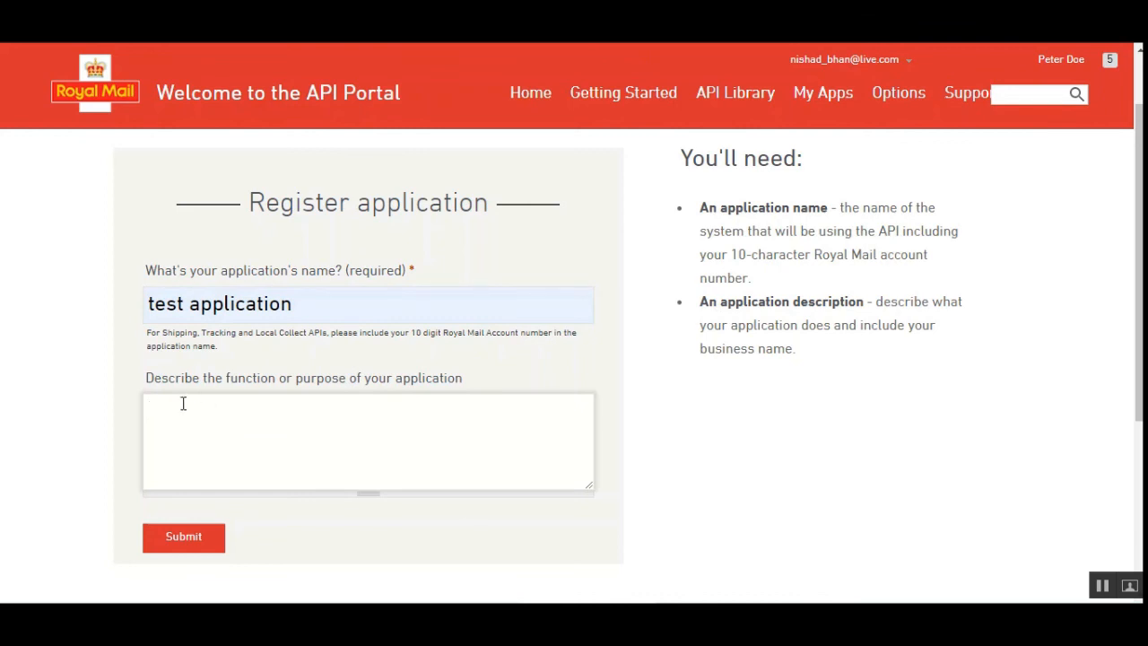
{"action": "left_click_drag", "start_coordinate": [192, 379], "coordinate": [417, 401]}
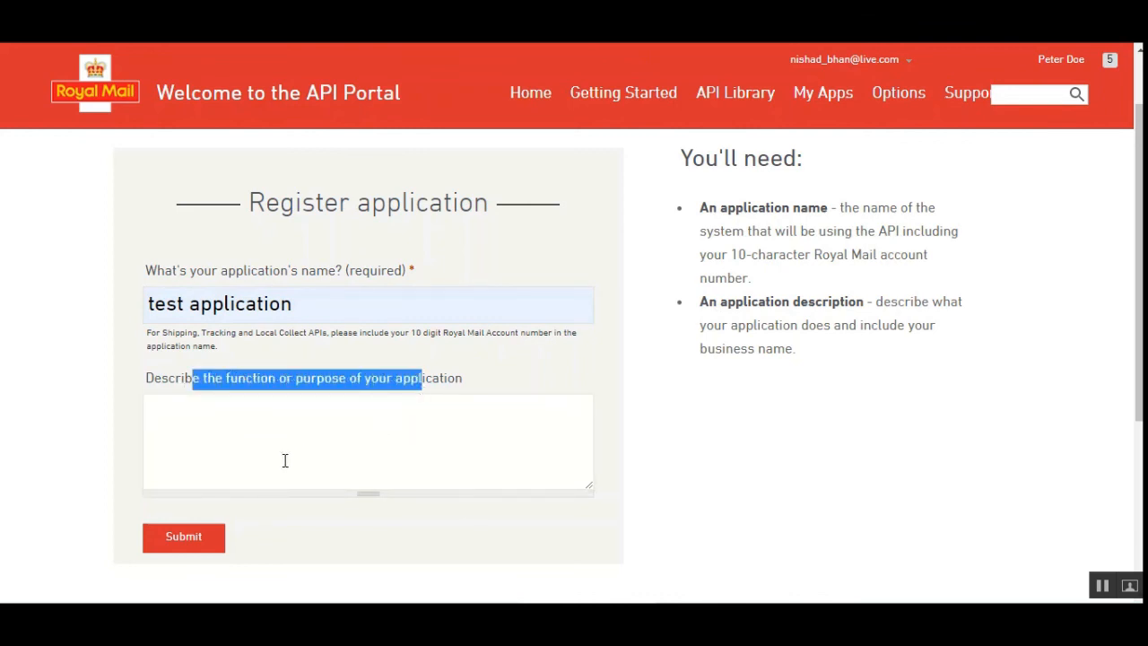
{"action": "left_click", "coordinate": [249, 463]}
{"action": "left_click", "coordinate": [192, 547]}
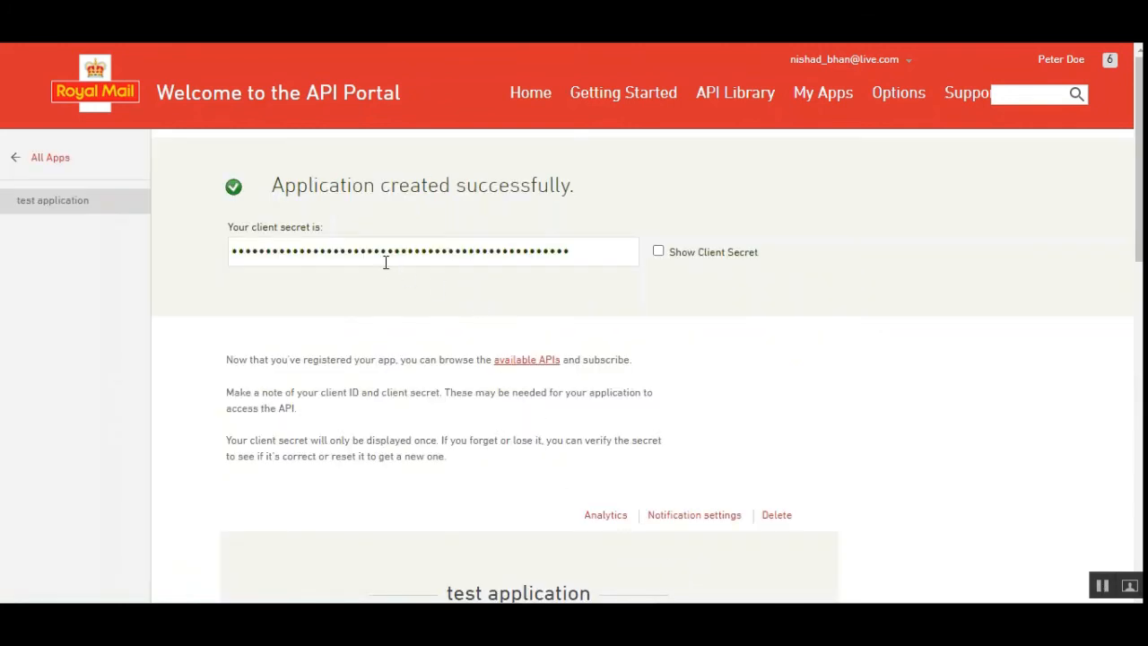
Reveal the client secret of the newly created test application
{"action": "left_click_drag", "start_coordinate": [308, 185], "coordinate": [550, 184]}
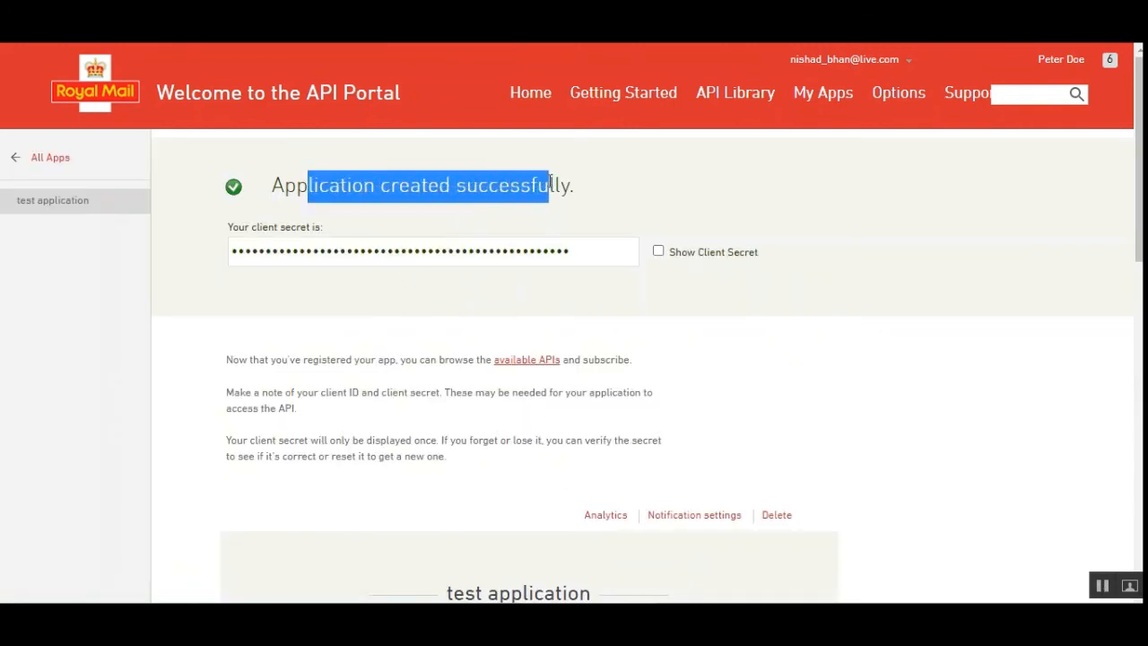
{"action": "left_click_drag", "start_coordinate": [246, 227], "coordinate": [310, 229]}
{"action": "left_click", "coordinate": [658, 251]}
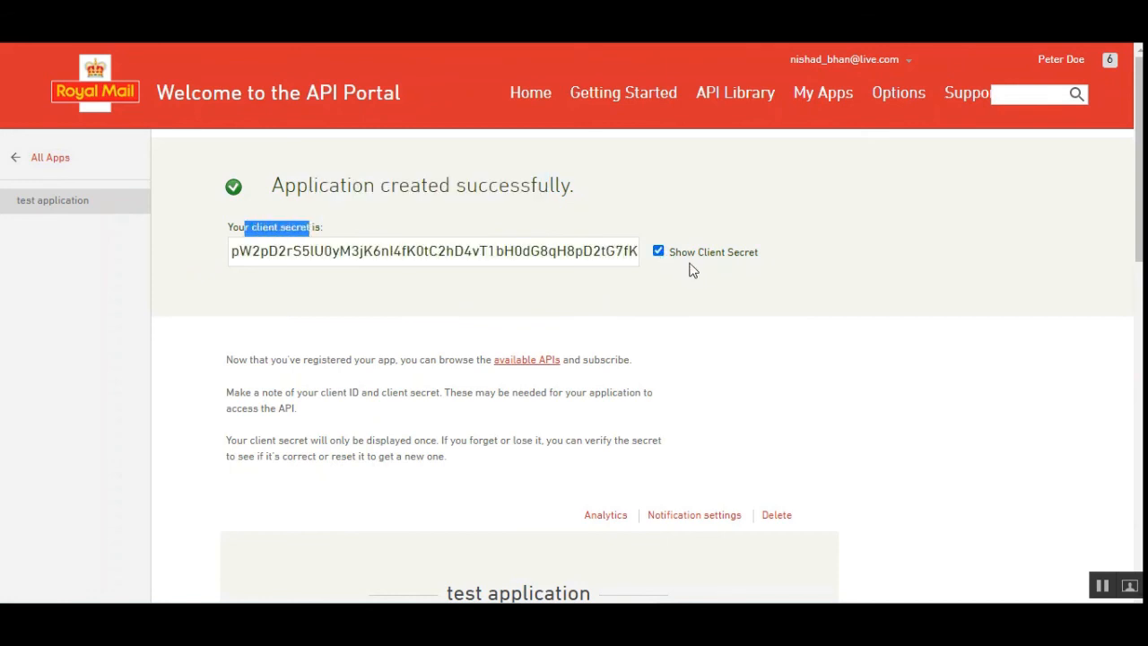
Reveal the Client ID under the test application's default credentials and review it alongside the client secret
{"action": "left_click_drag", "start_coordinate": [1139, 237], "coordinate": [1139, 382]}
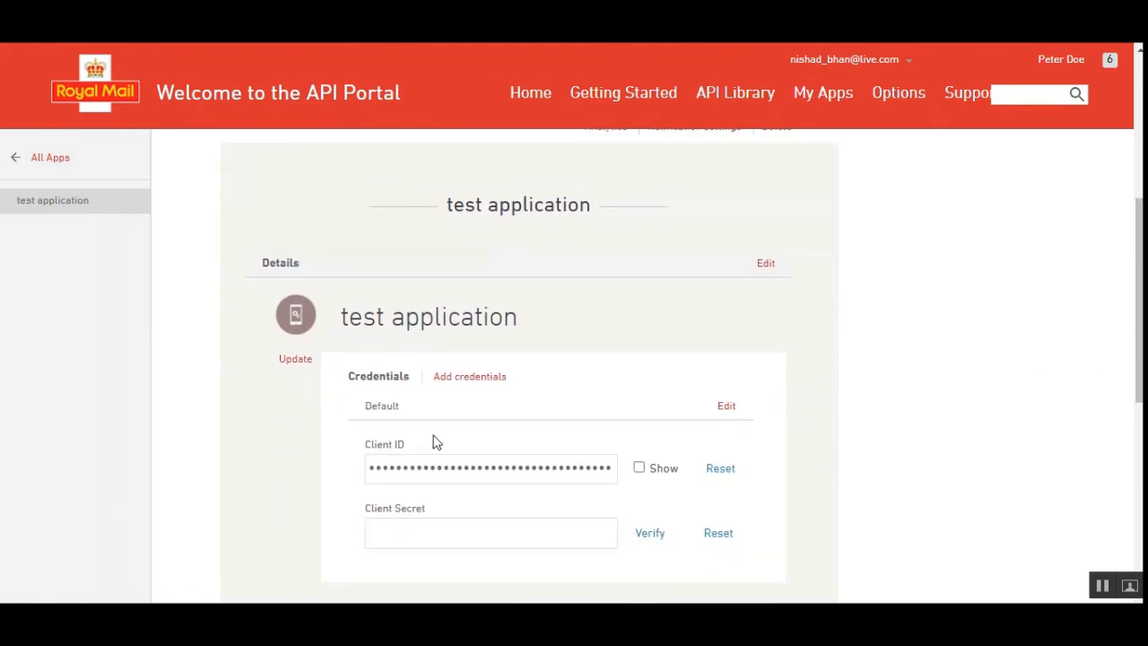
{"action": "left_click", "coordinate": [638, 468]}
{"action": "left_click_drag", "start_coordinate": [386, 468], "coordinate": [565, 471]}
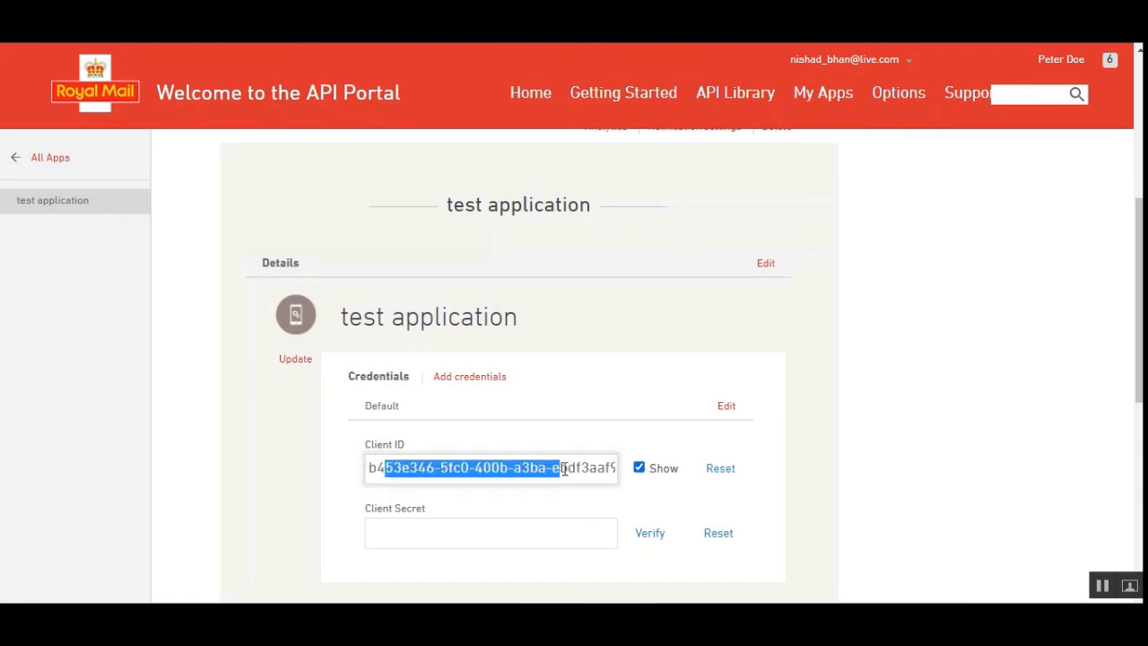
{"action": "scroll", "coordinate": [506, 467], "scroll_direction": "up", "scroll_amount": 5}
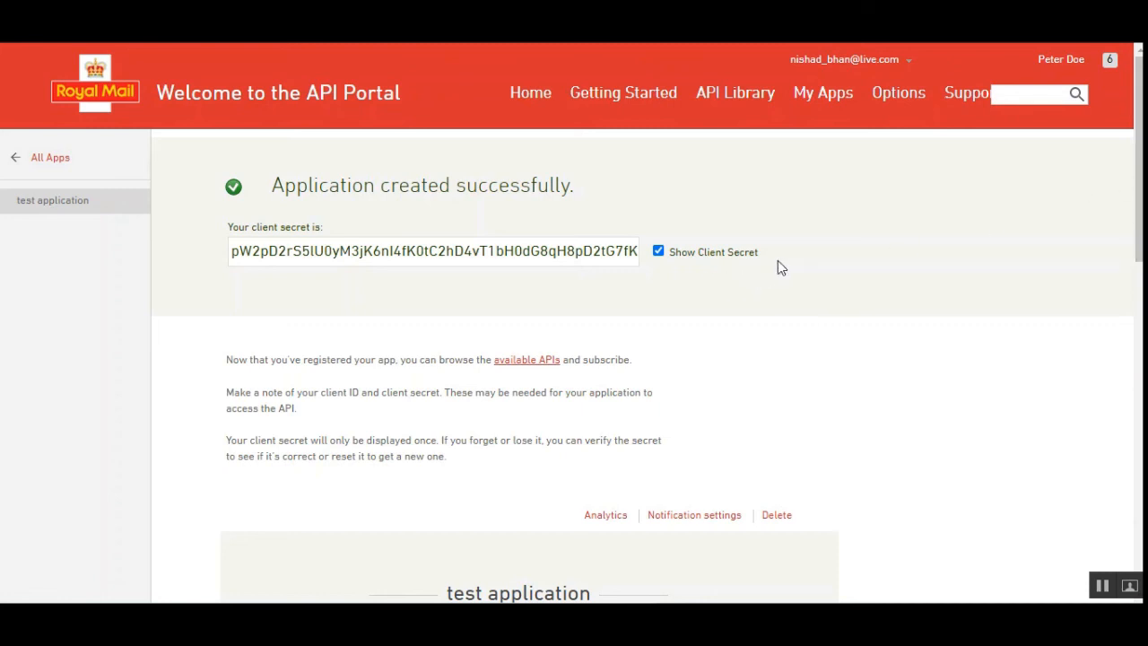
{"action": "scroll", "coordinate": [699, 338], "scroll_direction": "down", "scroll_amount": 4}
{"action": "scroll", "coordinate": [699, 338], "scroll_direction": "up", "scroll_amount": 4}
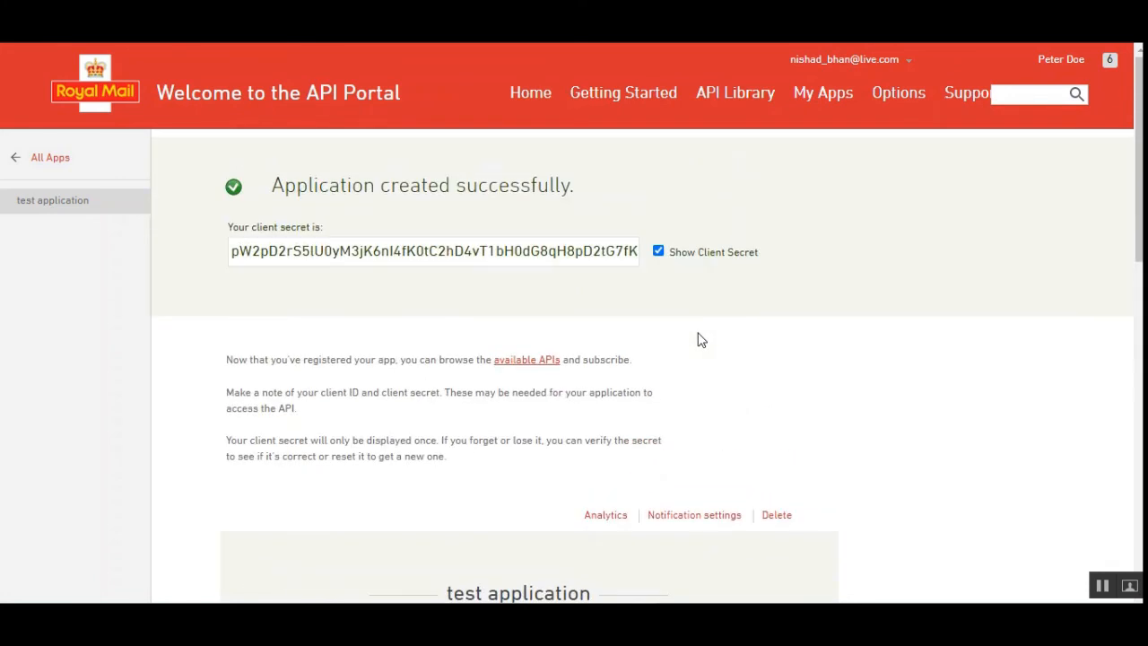